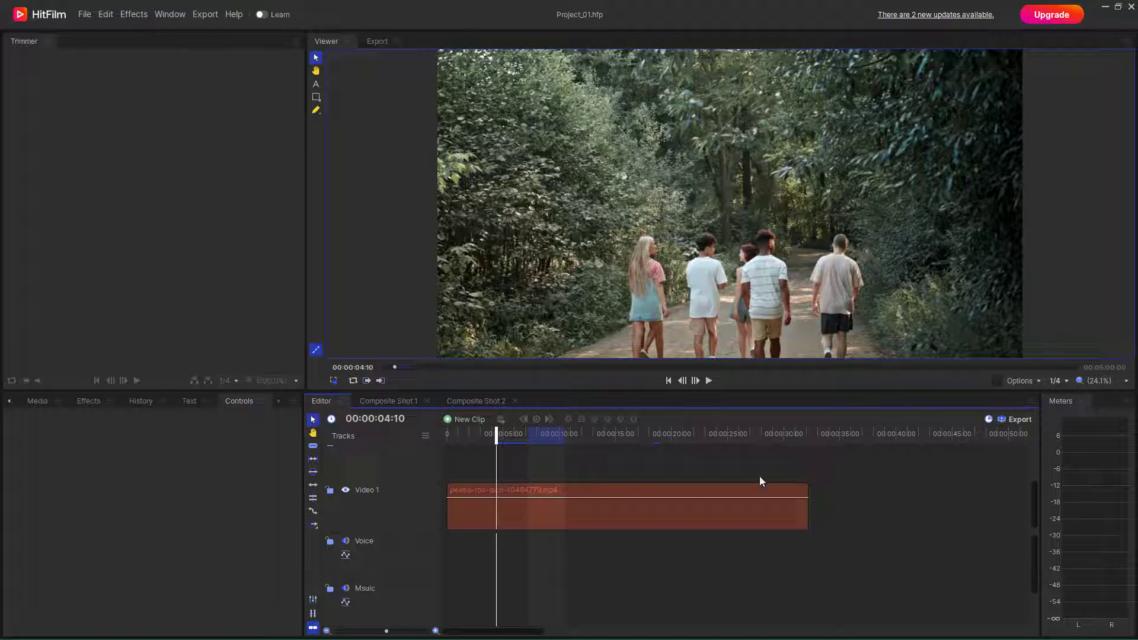
- Select the pexels-ron-lach-10484779.mp4 clip on Video 1 to show its Blend and Scale controls
{"action": "left_click", "coordinate": [654, 515]}
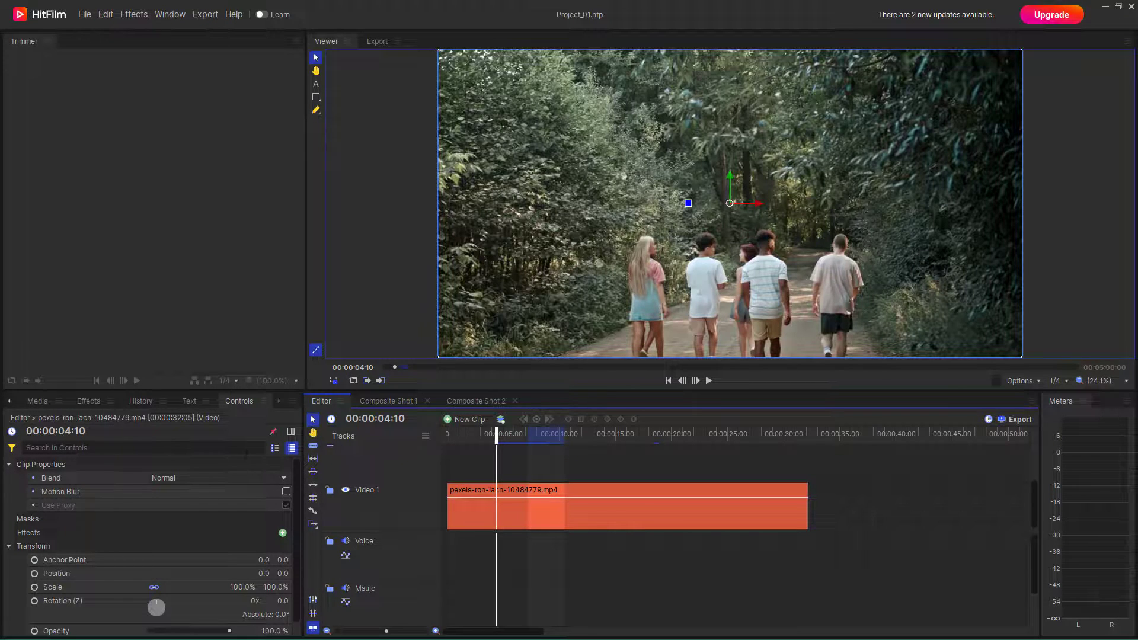
- Expand the Distort category in the Effects list and pick Waves [Layer only]
{"action": "left_click", "coordinate": [88, 401]}
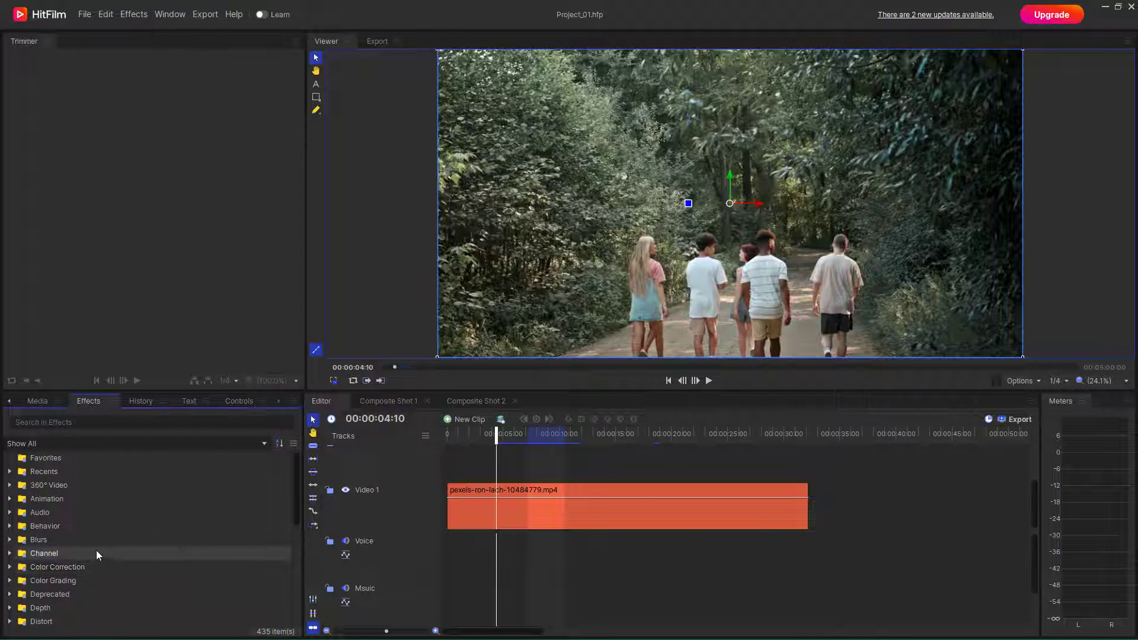
{"action": "scroll", "coordinate": [71, 548], "scroll_direction": "down", "scroll_amount": 2}
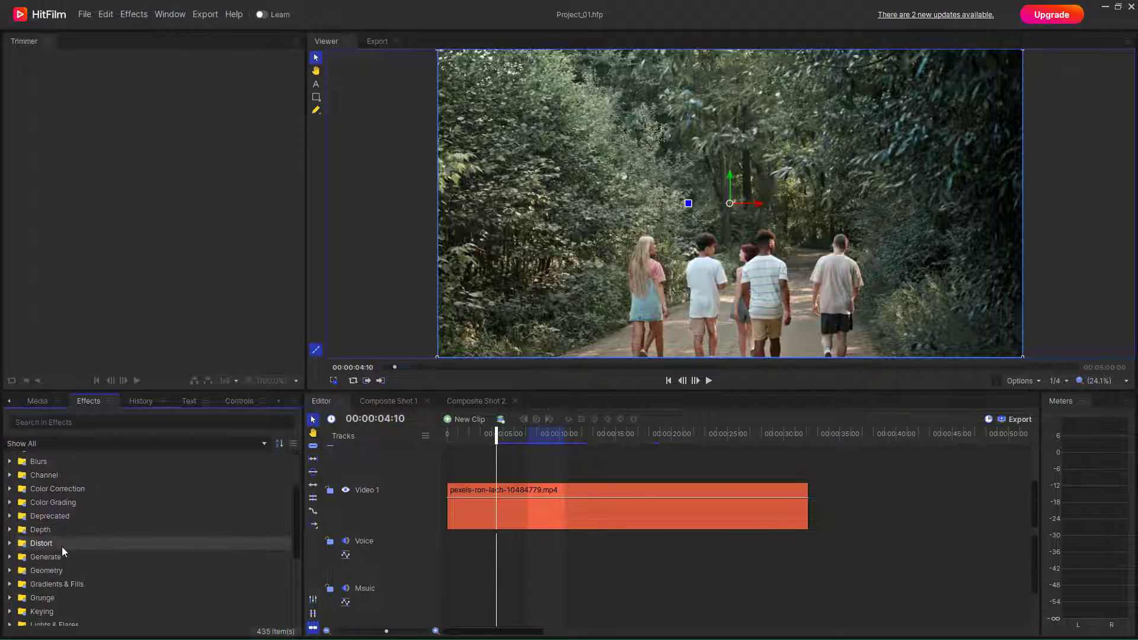
{"action": "left_click", "coordinate": [10, 544]}
{"action": "scroll", "coordinate": [105, 549], "scroll_direction": "down", "scroll_amount": 4}
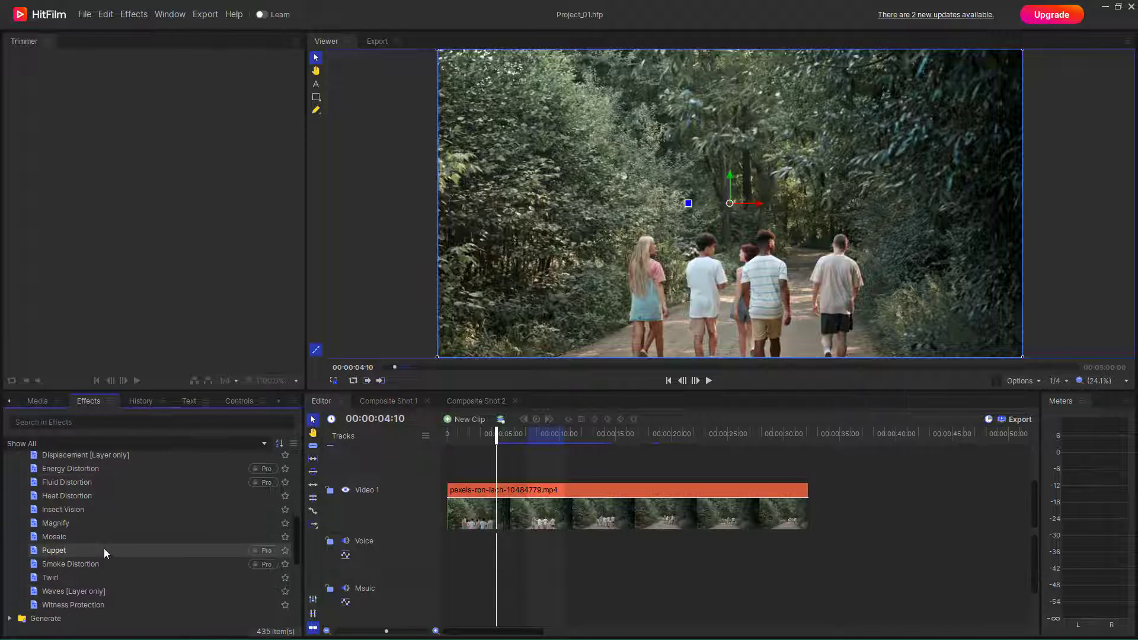
{"action": "left_click", "coordinate": [106, 590]}
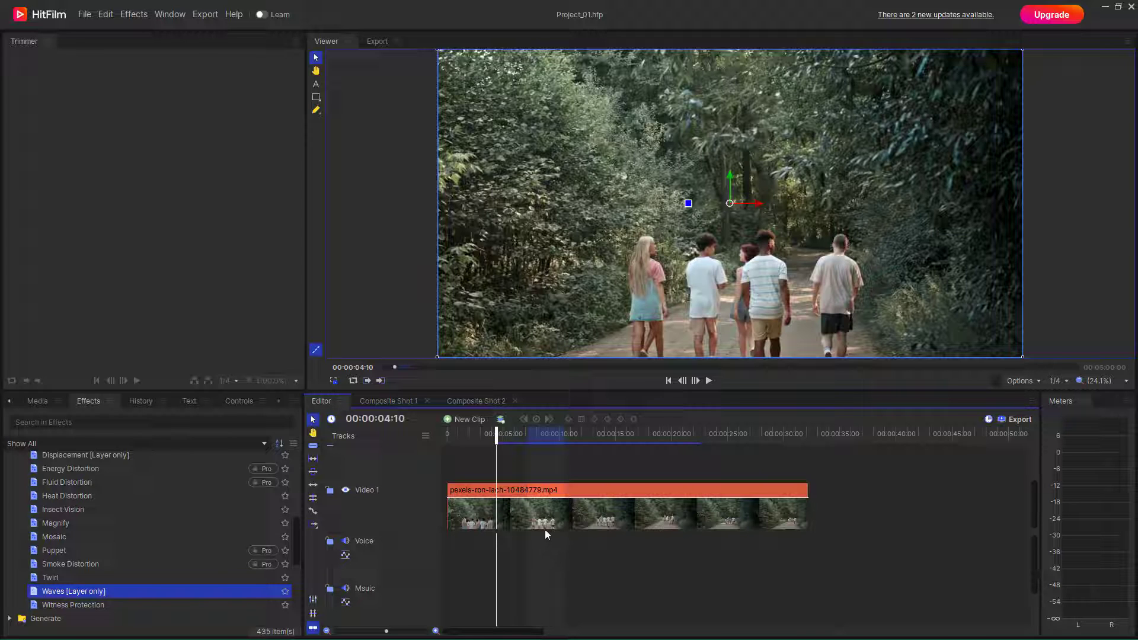
{"action": "right_click", "coordinate": [510, 525]}
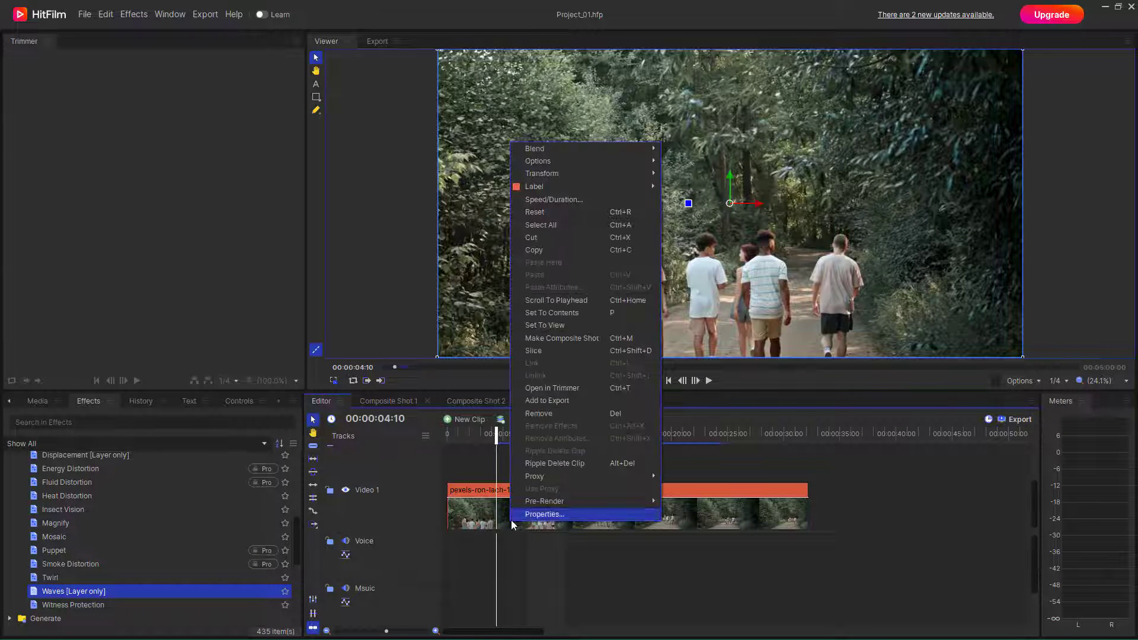
- Convert the woodland clip with Make Composite Shot and confirm with OK
{"action": "left_click", "coordinate": [561, 343]}
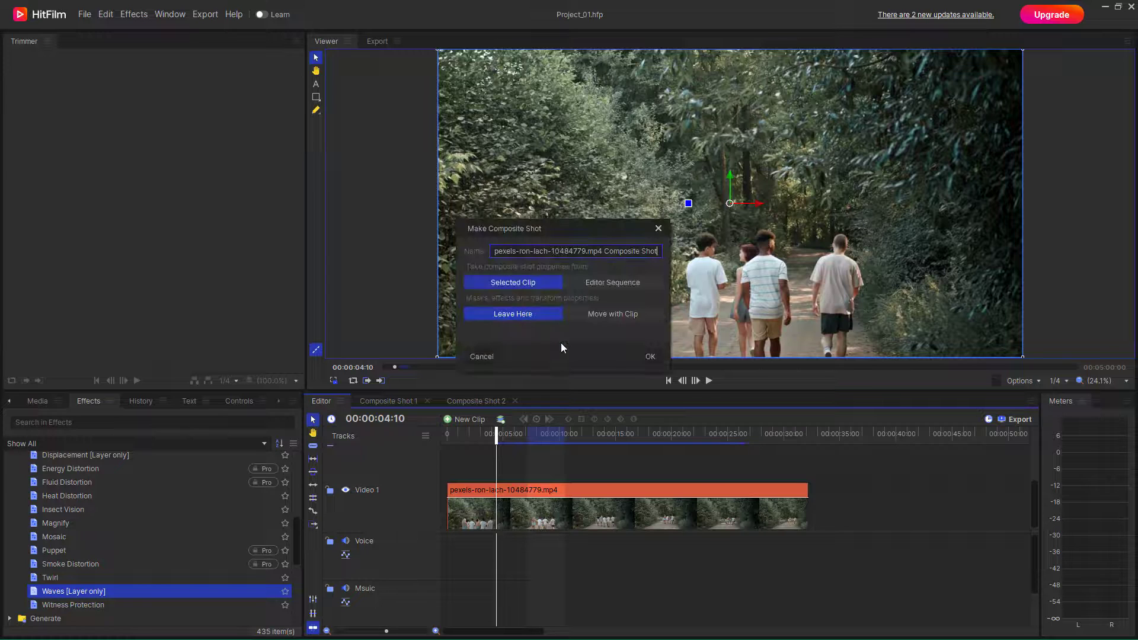
{"action": "left_click", "coordinate": [649, 357]}
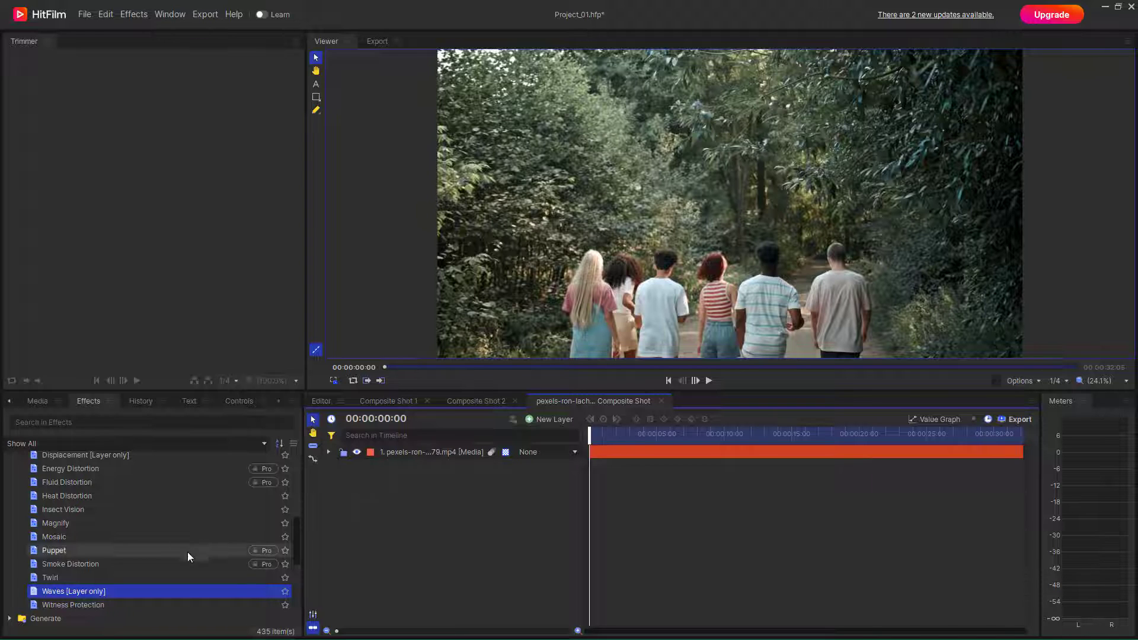
- Apply Waves to the clip layer with Amplitude 70, Frequency 17 and angle 98°
{"action": "left_click_drag", "start_coordinate": [28, 593], "coordinate": [408, 452]}
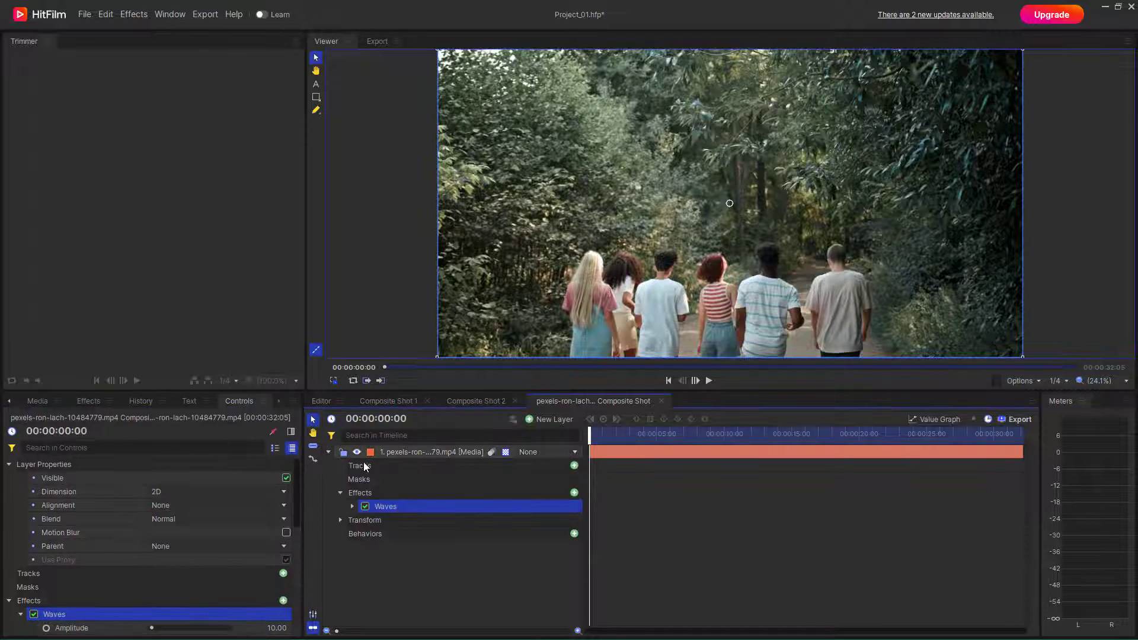
{"action": "left_click", "coordinate": [352, 507]}
{"action": "left_click_drag", "start_coordinate": [568, 520], "coordinate": [560, 549]}
{"action": "scroll", "coordinate": [572, 559], "scroll_direction": "down", "scroll_amount": 1}
{"action": "scroll", "coordinate": [569, 551], "scroll_direction": "down", "scroll_amount": 1}
- Try Wrap X set to Tile, then return it to Reflect
{"action": "left_click", "coordinate": [560, 549]}
{"action": "left_click", "coordinate": [490, 580]}
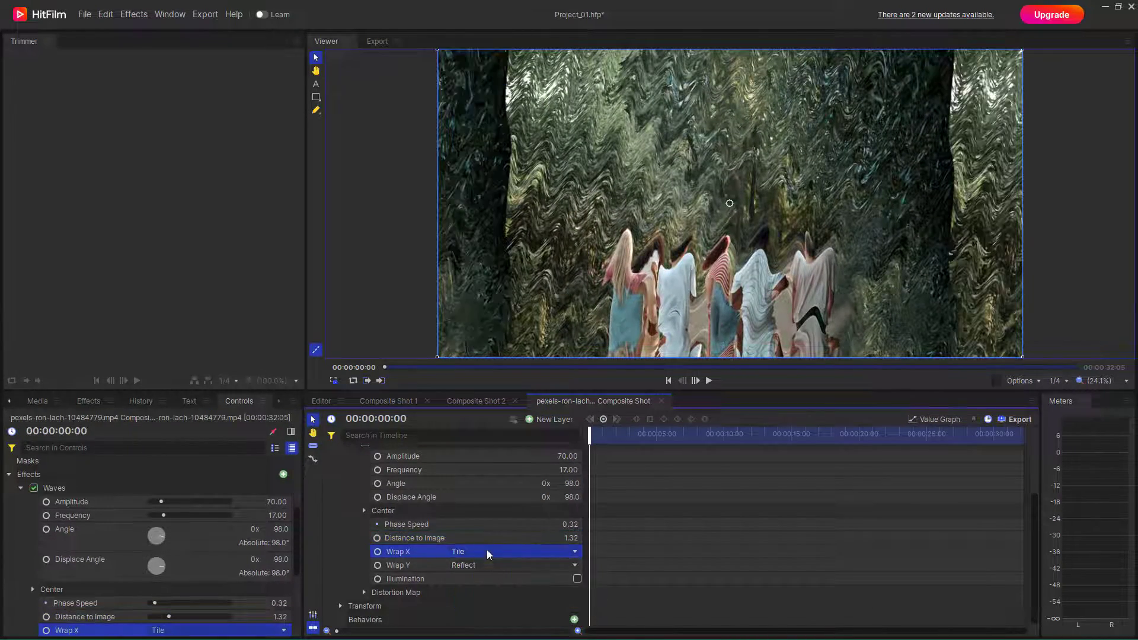
{"action": "left_click", "coordinate": [470, 550]}
{"action": "left_click", "coordinate": [464, 593]}
- Enable Waves Illumination with Angle 14.5 and Light Brightness 1.10
{"action": "left_click", "coordinate": [577, 579]}
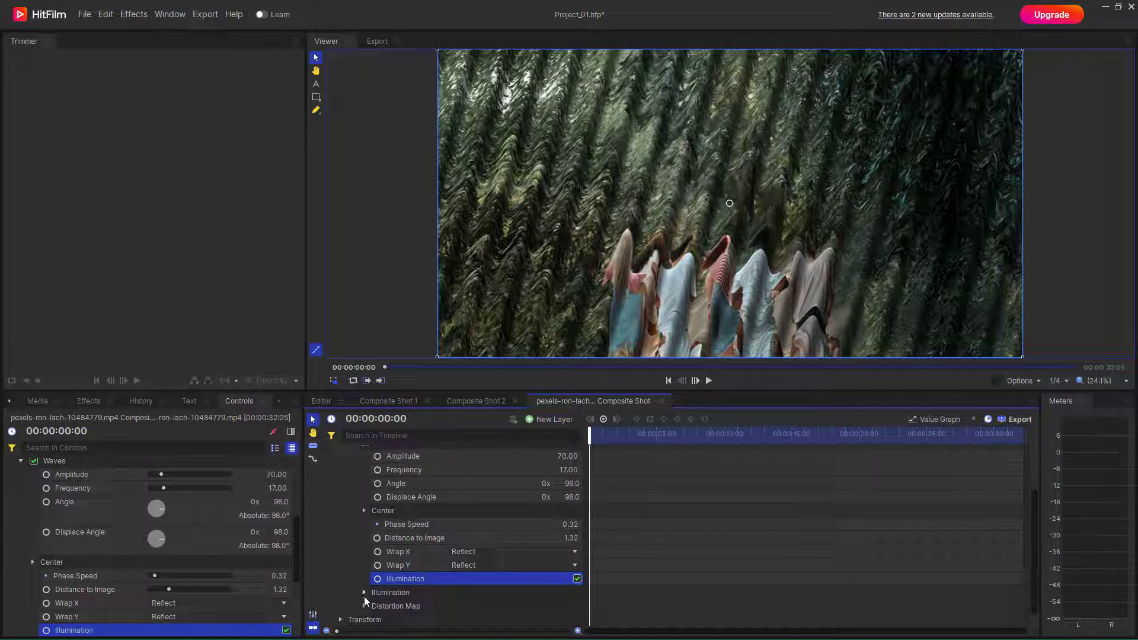
{"action": "left_click", "coordinate": [364, 593]}
{"action": "mouse_move", "coordinate": [572, 539]}
{"action": "left_mouse_down"}
{"action": "mouse_move", "coordinate": [584, 538]}
{"action": "mouse_move", "coordinate": [568, 539]}
{"action": "mouse_move", "coordinate": [585, 566]}
{"action": "mouse_move", "coordinate": [577, 579]}
{"action": "left_mouse_up"}
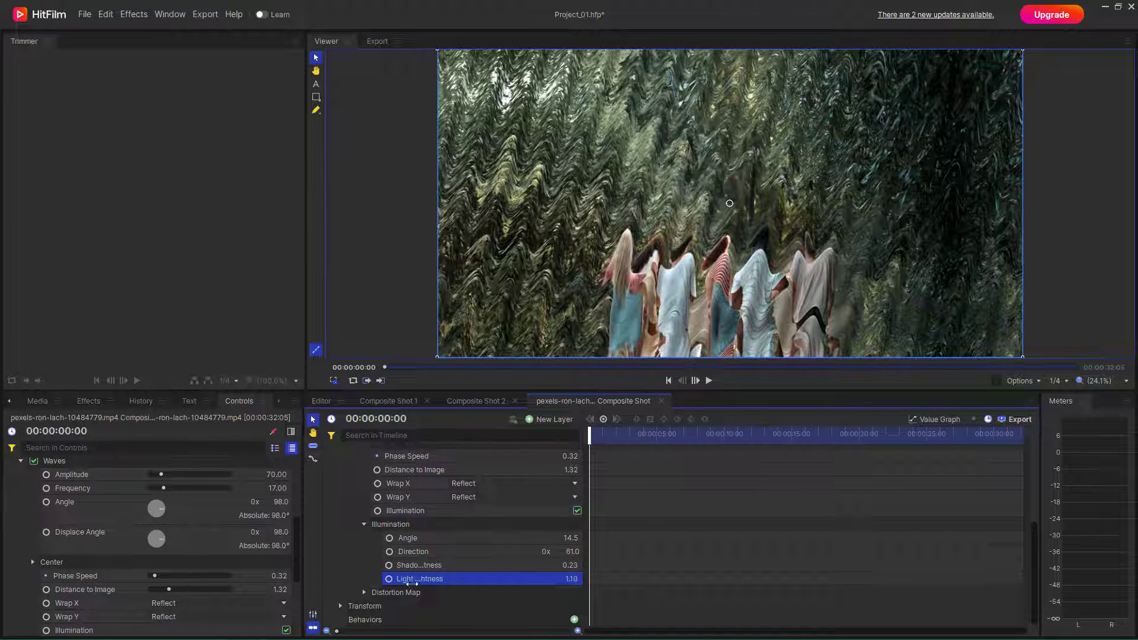
{"action": "left_click", "coordinate": [366, 593]}
{"action": "scroll", "coordinate": [463, 589], "scroll_direction": "down", "scroll_amount": 3}
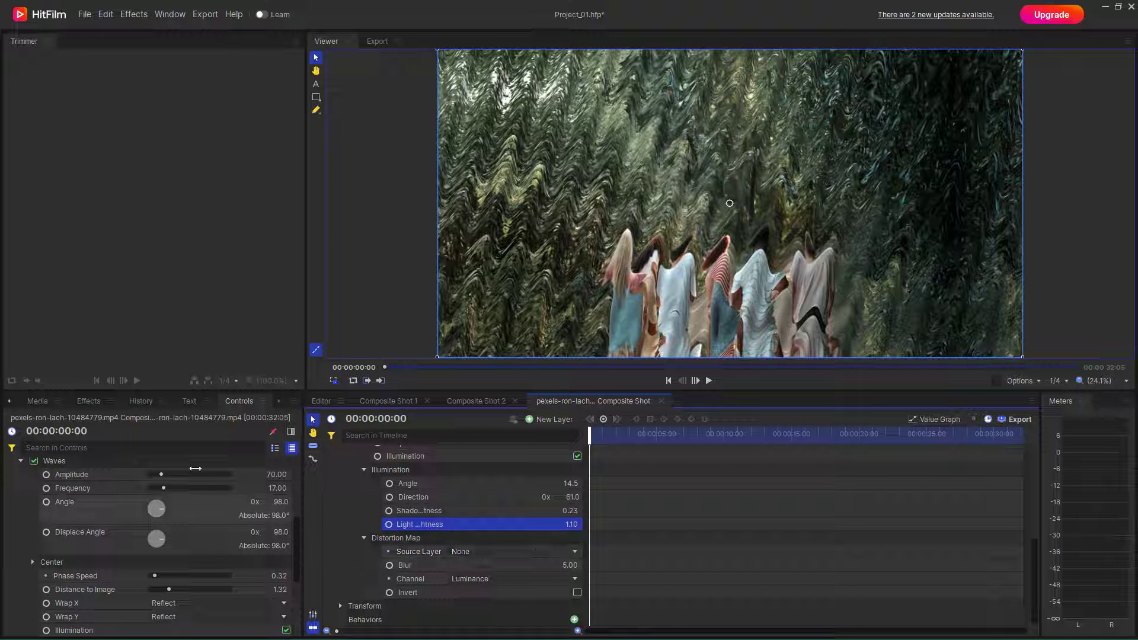
{"action": "left_click", "coordinate": [364, 537]}
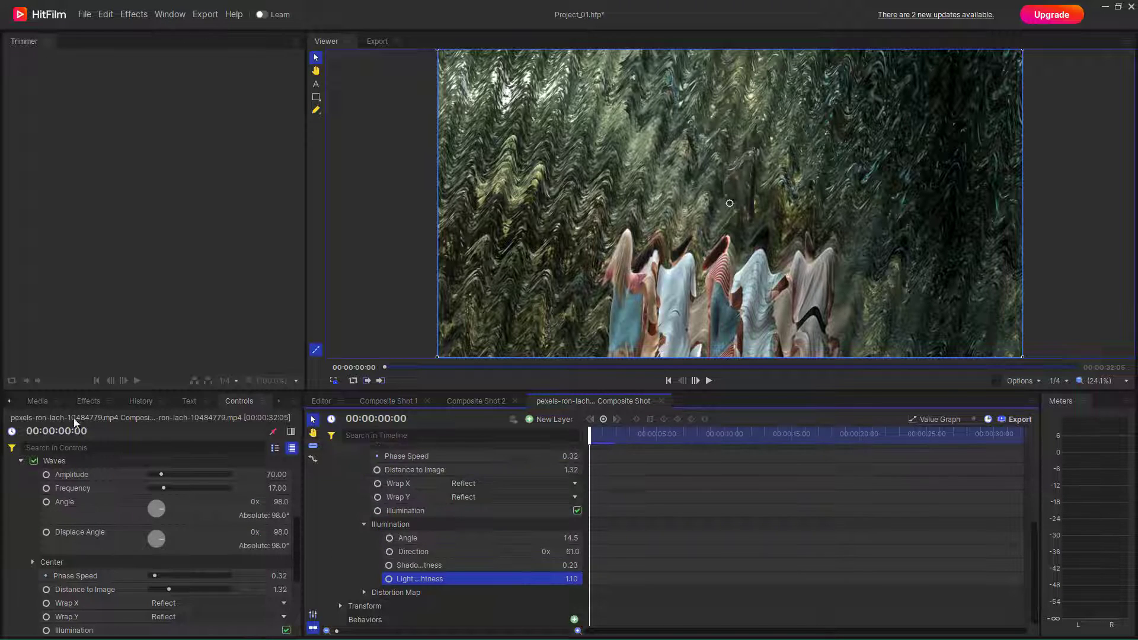
- Add the desert clip as a layer and make it the Distortion Map source layer
{"action": "left_click", "coordinate": [38, 400]}
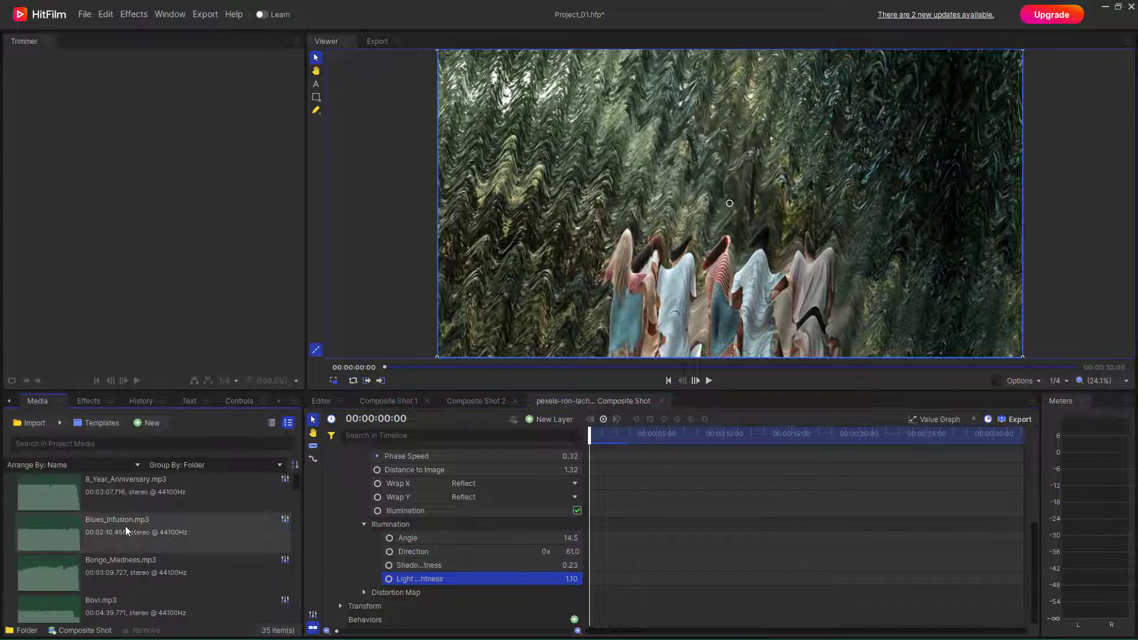
{"action": "left_click_drag", "start_coordinate": [116, 528], "coordinate": [403, 617]}
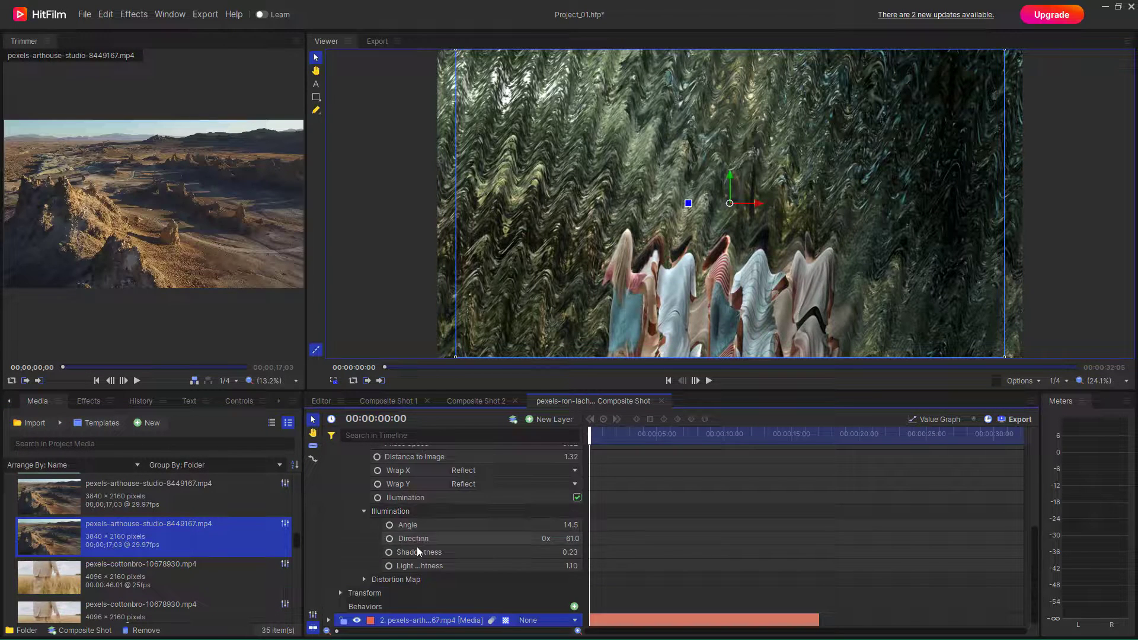
{"action": "left_click", "coordinate": [375, 581]}
{"action": "scroll", "coordinate": [415, 563], "scroll_direction": "down", "scroll_amount": 1}
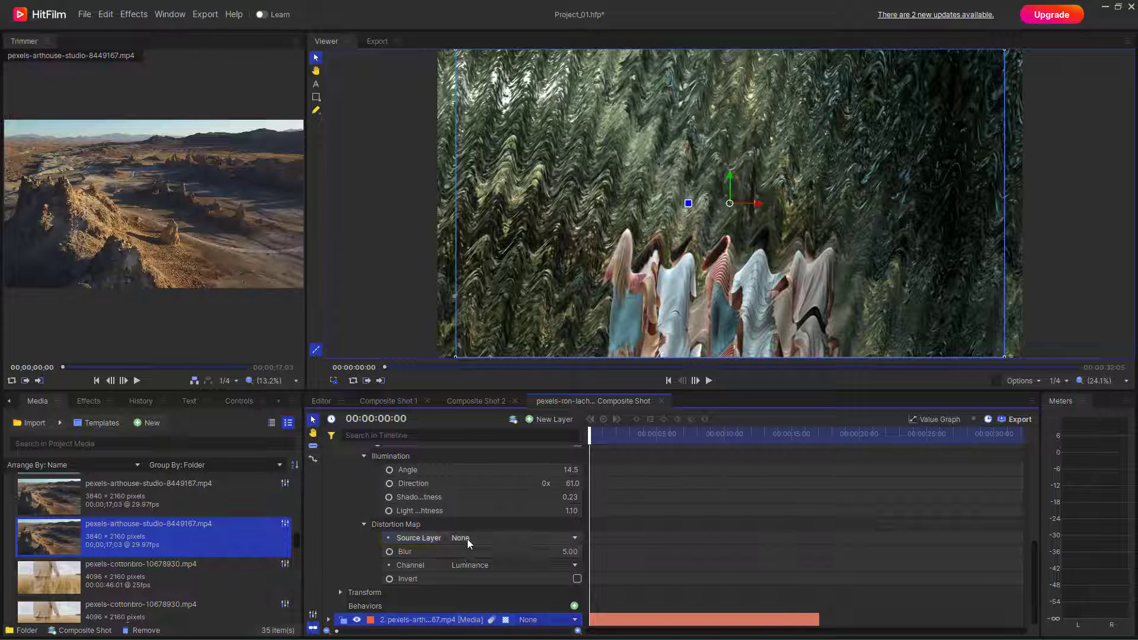
{"action": "left_click", "coordinate": [467, 538]}
{"action": "left_click", "coordinate": [480, 570]}
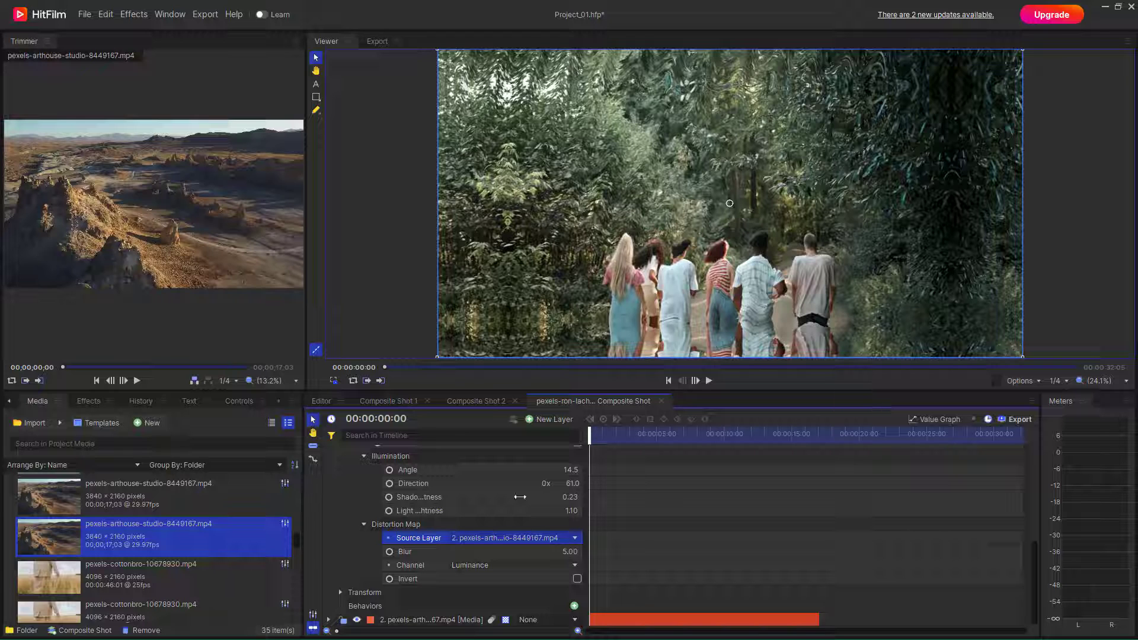
- Keep the map channel on Luminance and turn Invert on
{"action": "left_click", "coordinate": [575, 566]}
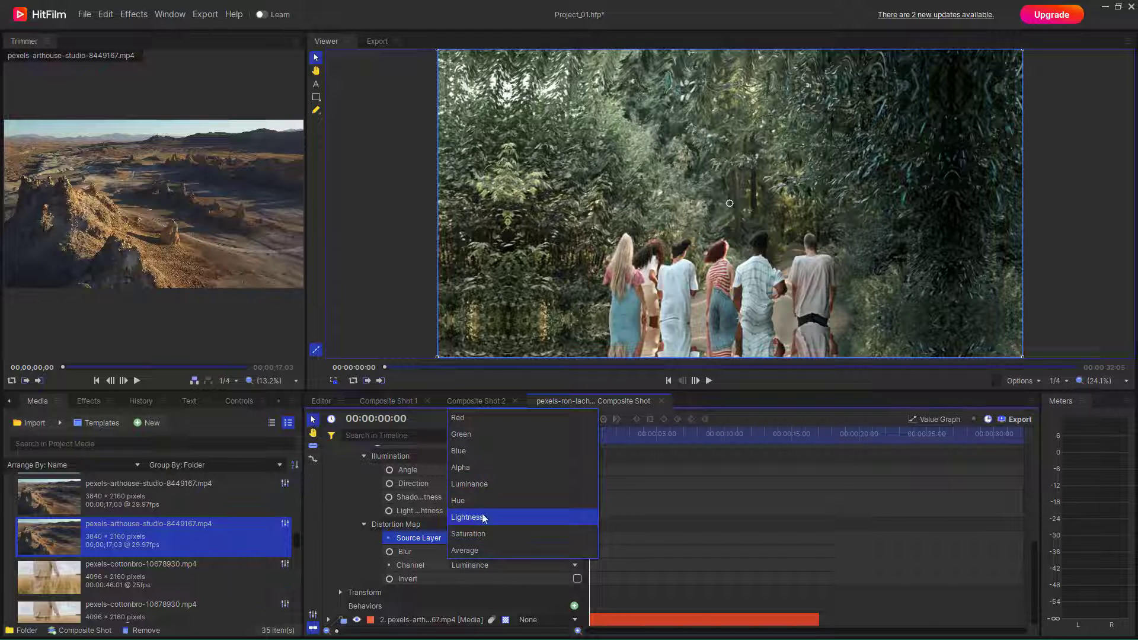
{"action": "left_click", "coordinate": [470, 484]}
{"action": "left_click", "coordinate": [578, 579]}
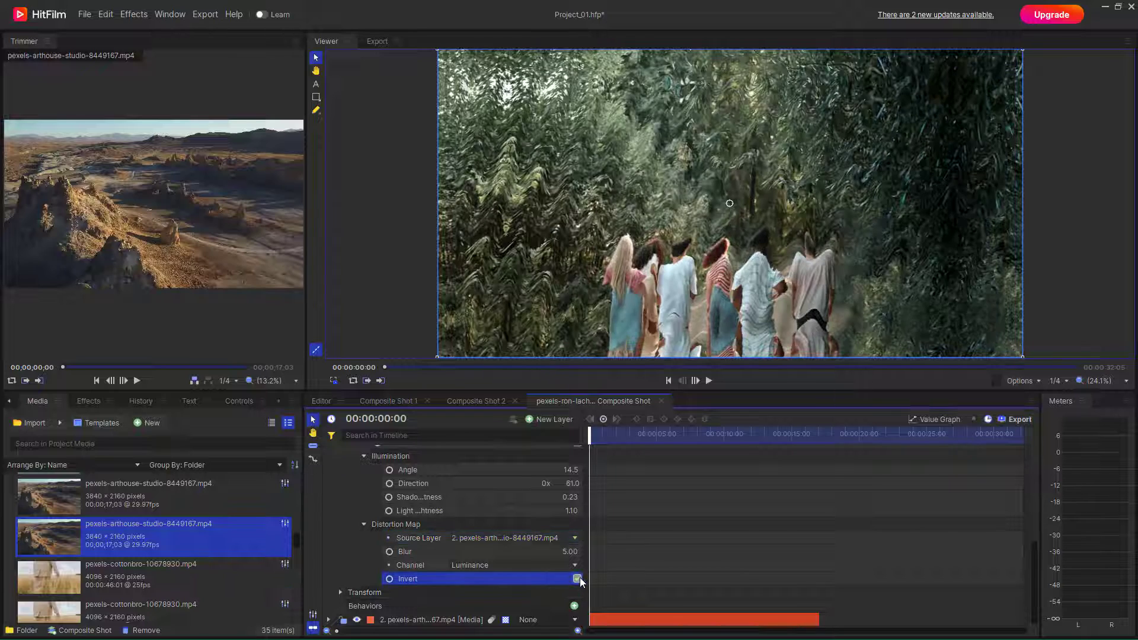
{"action": "left_click", "coordinate": [578, 581]}
{"action": "left_click", "coordinate": [577, 579]}
{"action": "mouse_move", "coordinate": [641, 436]}
{"action": "left_mouse_down"}
{"action": "mouse_move", "coordinate": [700, 436]}
{"action": "mouse_move", "coordinate": [622, 435]}
{"action": "left_mouse_up"}
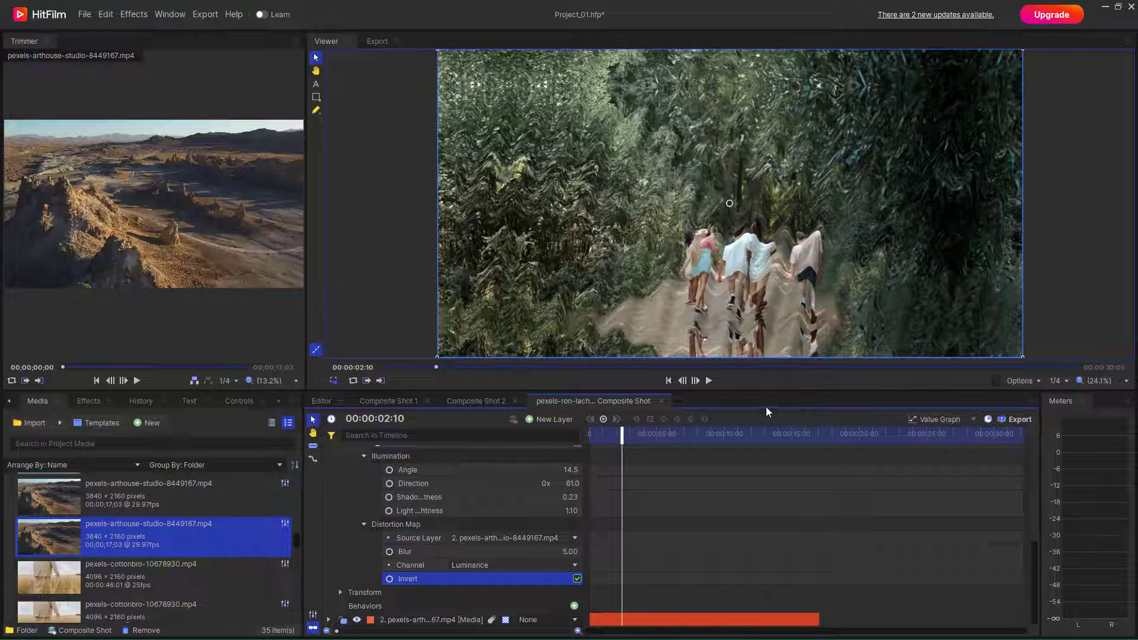
- Play and pause a preview of the distorted composite
{"action": "left_click", "coordinate": [710, 381]}
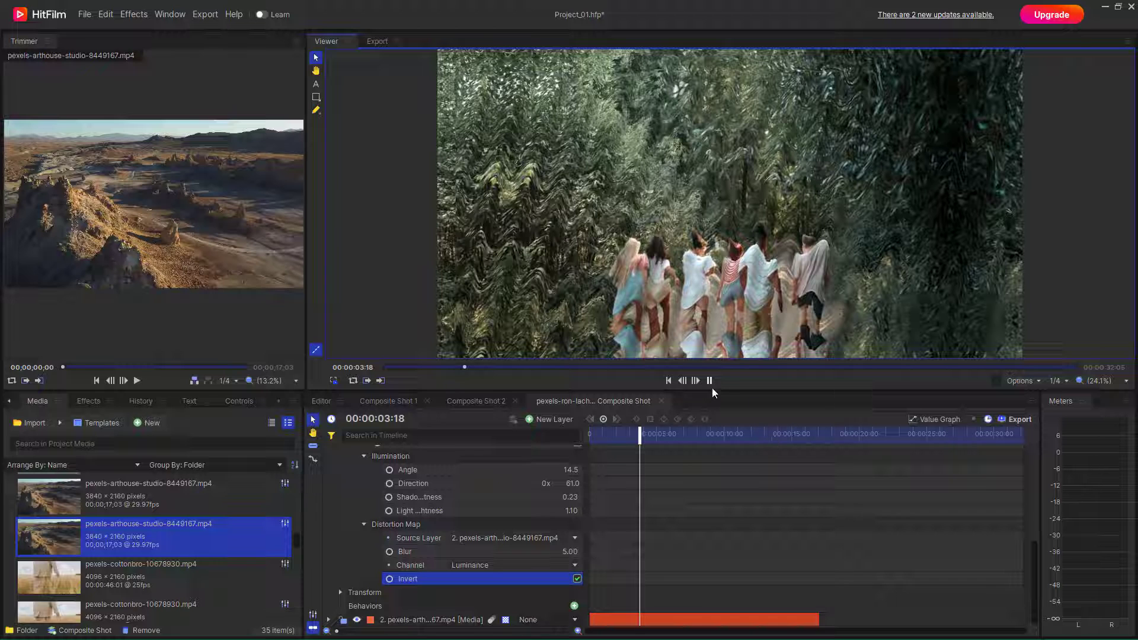
{"action": "left_click", "coordinate": [709, 384]}
{"action": "left_click", "coordinate": [673, 618]}
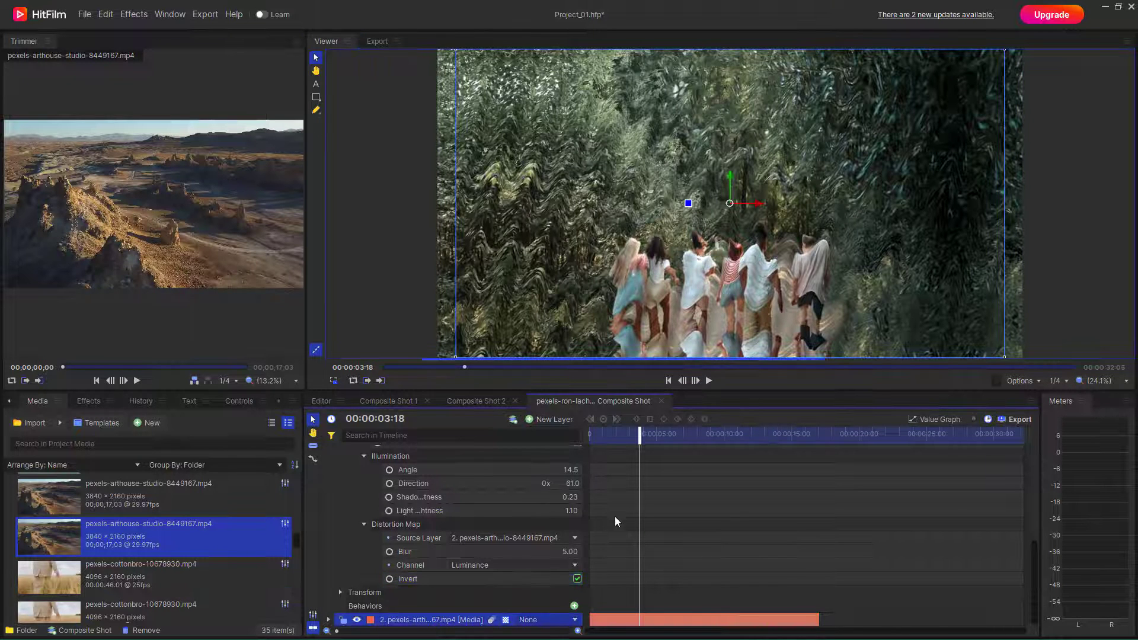
{"action": "scroll", "coordinate": [453, 504], "scroll_direction": "up", "scroll_amount": 10}
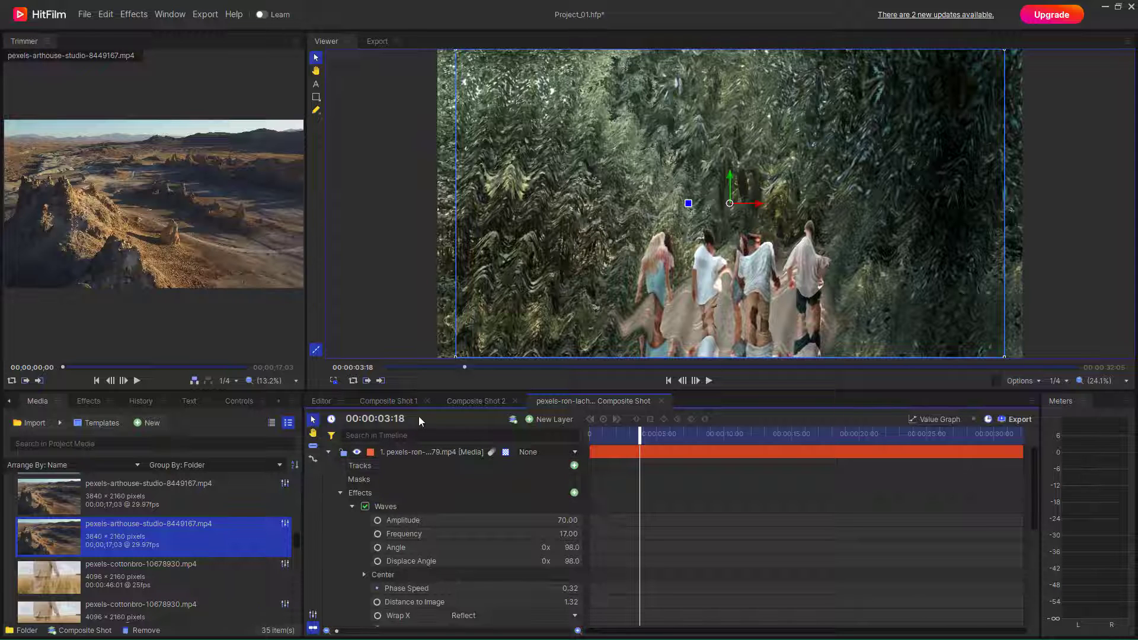
- Back on the Editor timeline, place the desert clip on Video 1 after the composite shot
{"action": "left_click", "coordinate": [325, 404]}
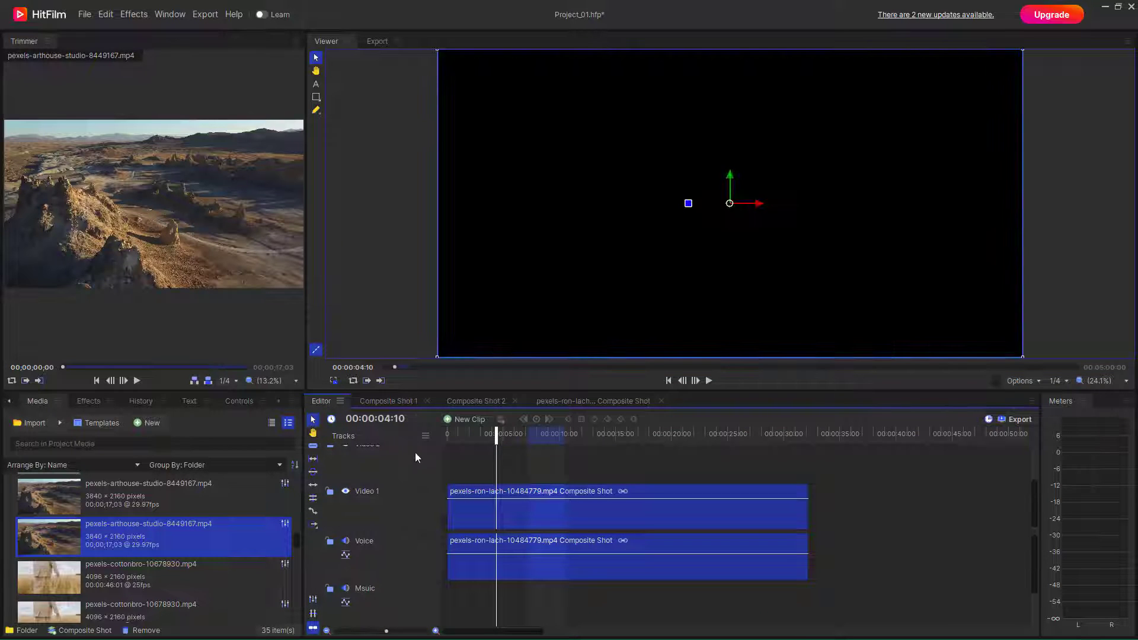
{"action": "left_click_drag", "start_coordinate": [492, 469], "coordinate": [543, 521]}
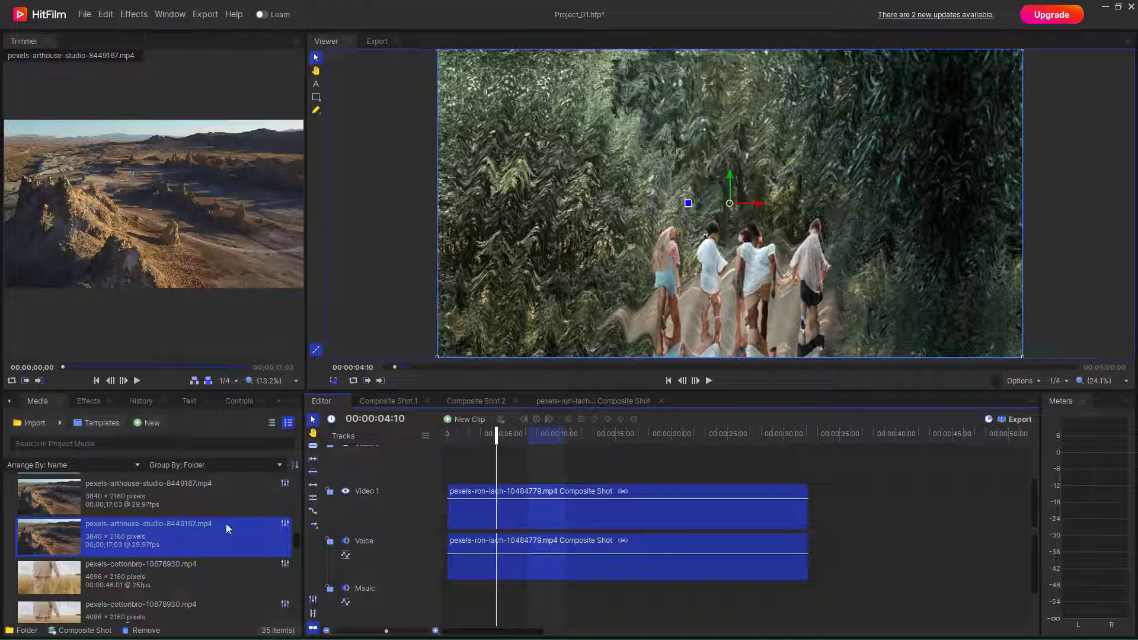
{"action": "left_click_drag", "start_coordinate": [98, 537], "coordinate": [832, 516]}
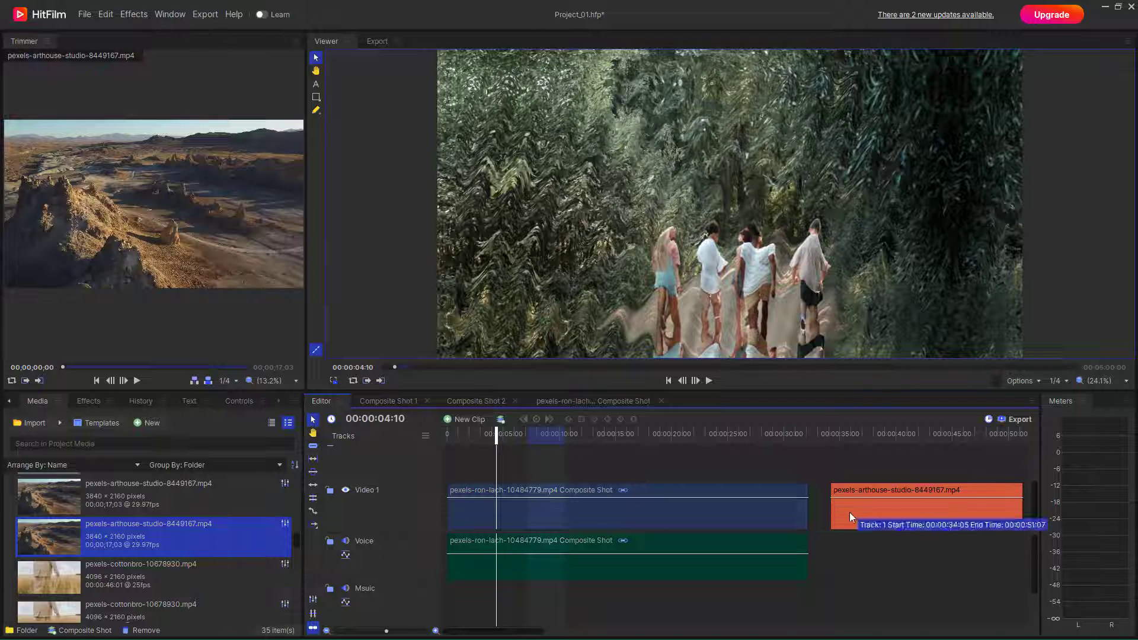
- Delete the desert clip and put sss.mp4 on Video 1 after the composite shot
{"action": "key", "text": "Delete"}
{"action": "scroll", "coordinate": [175, 605], "scroll_direction": "up", "scroll_amount": 3}
{"action": "scroll", "coordinate": [176, 605], "scroll_direction": "down", "scroll_amount": 6}
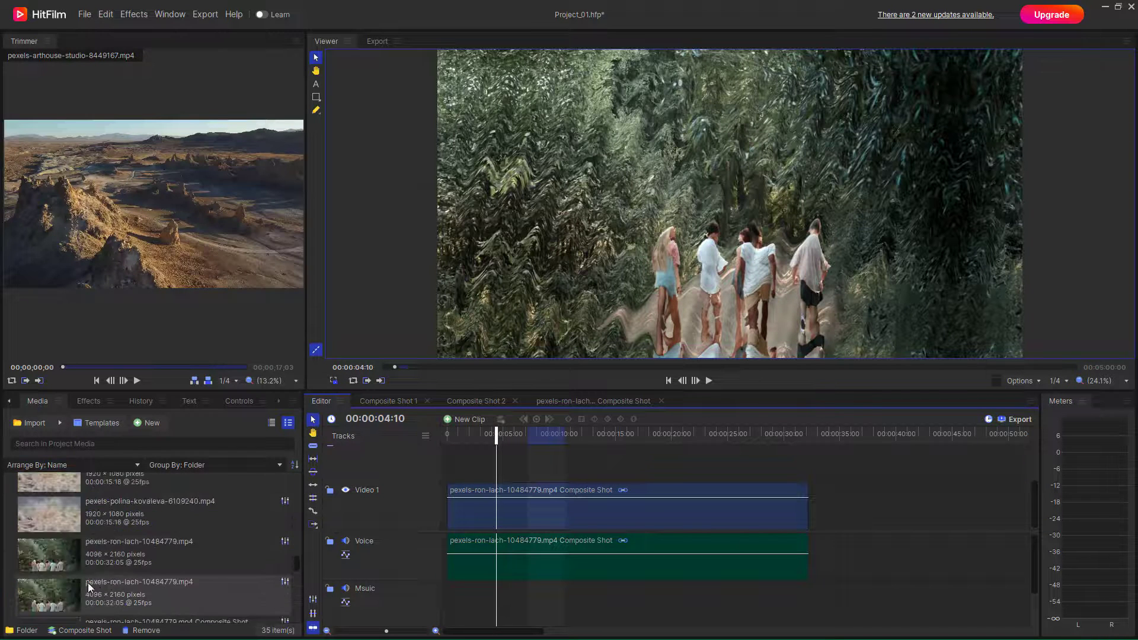
{"action": "scroll", "coordinate": [83, 546], "scroll_direction": "down", "scroll_amount": 3}
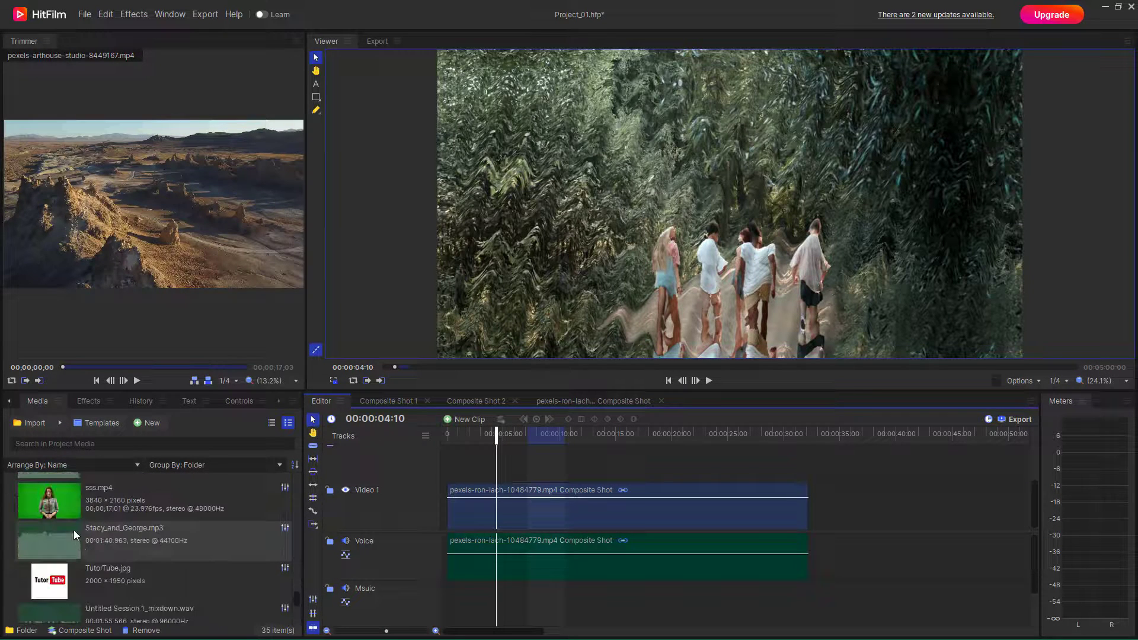
{"action": "left_click_drag", "start_coordinate": [71, 507], "coordinate": [870, 471]}
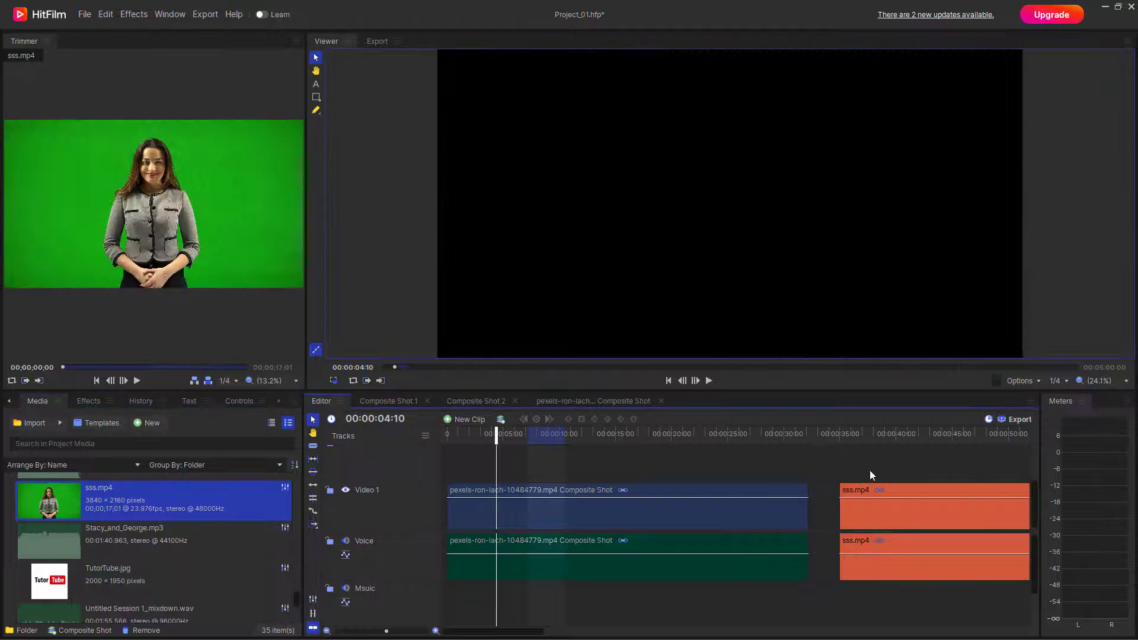
- Move the playhead to 00:00:45:24 inside sss.mp4 and show the Effects list
{"action": "left_click", "coordinate": [898, 439]}
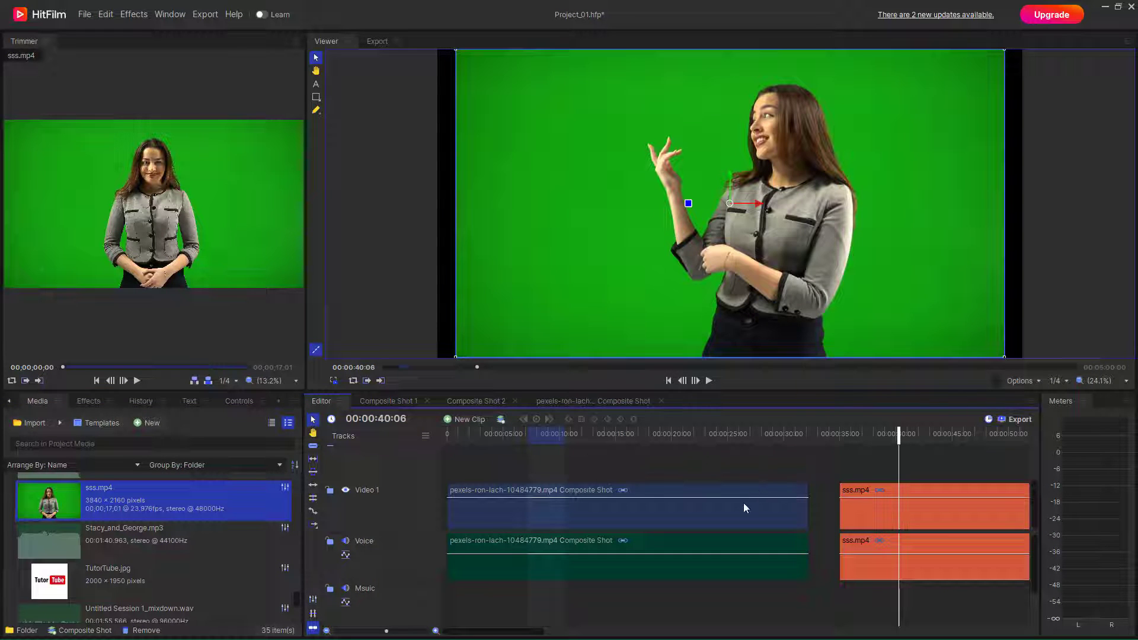
{"action": "left_click", "coordinate": [963, 434]}
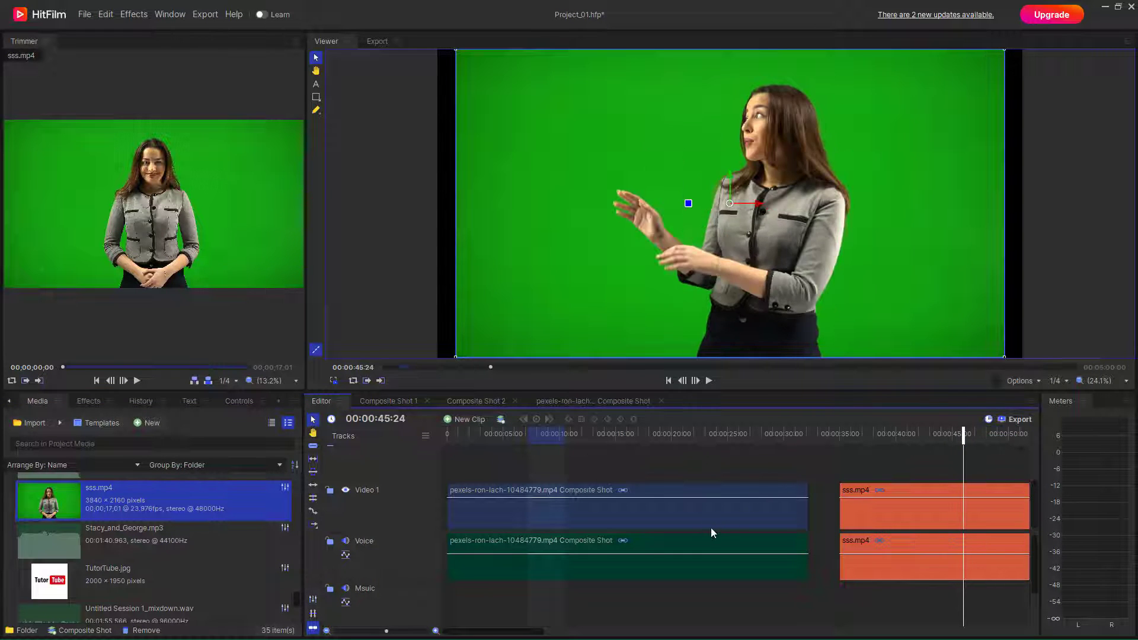
{"action": "left_click_drag", "start_coordinate": [513, 629], "coordinate": [578, 628]}
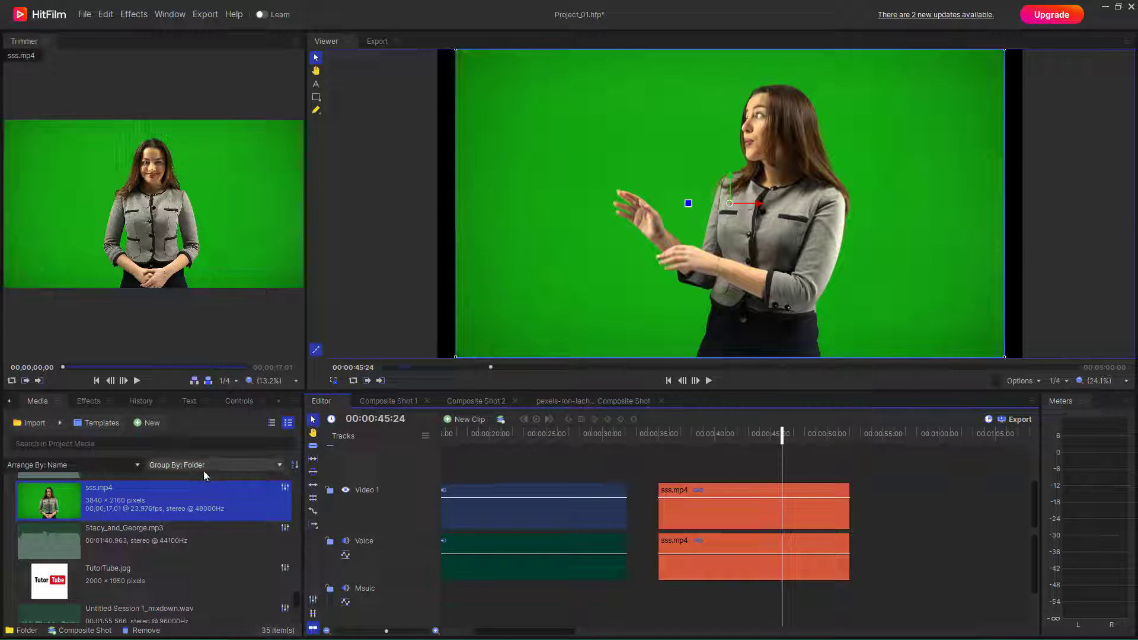
{"action": "left_click", "coordinate": [94, 404]}
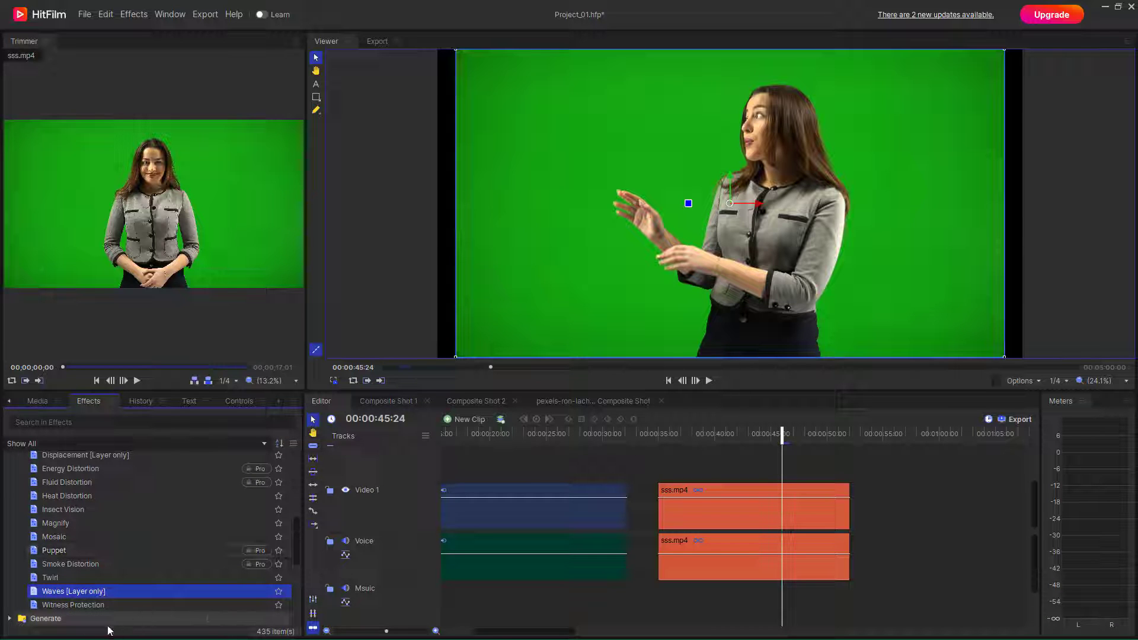
- Apply Witness Protection to sss.mp4 and move its pixelated circle over the woman's face
{"action": "left_click", "coordinate": [172, 603]}
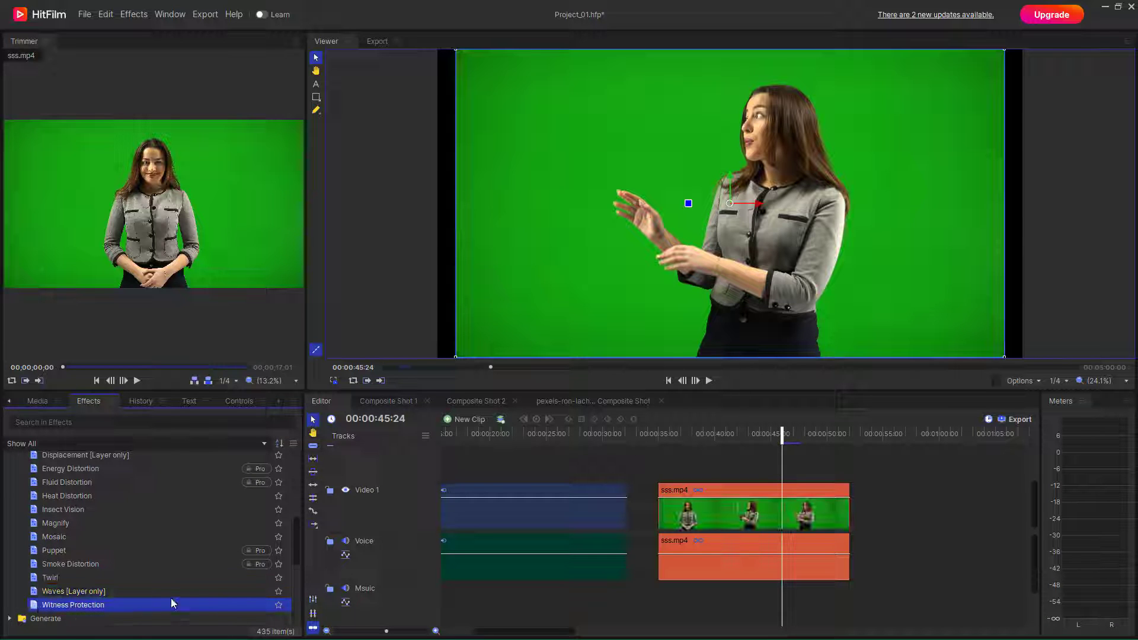
{"action": "left_click_drag", "start_coordinate": [198, 604], "coordinate": [700, 506]}
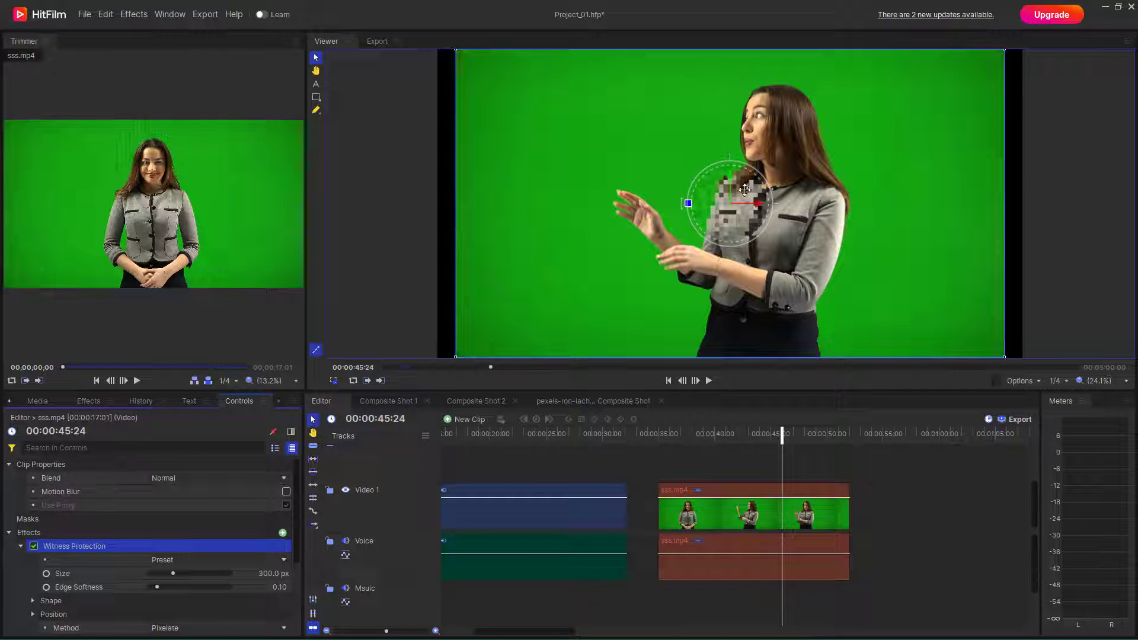
{"action": "left_click_drag", "start_coordinate": [741, 187], "coordinate": [791, 147]}
{"action": "left_click_drag", "start_coordinate": [783, 433], "coordinate": [716, 434]}
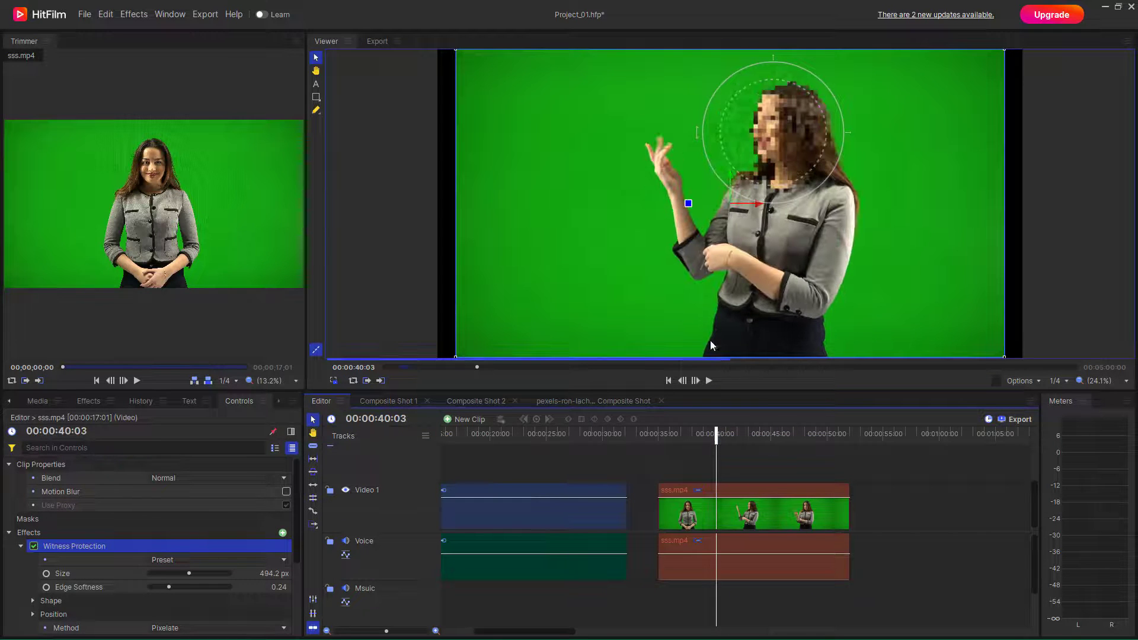
- Switch the Witness Protection preset to Blur Subtle and center the circle on her face
{"action": "left_click", "coordinate": [182, 561]}
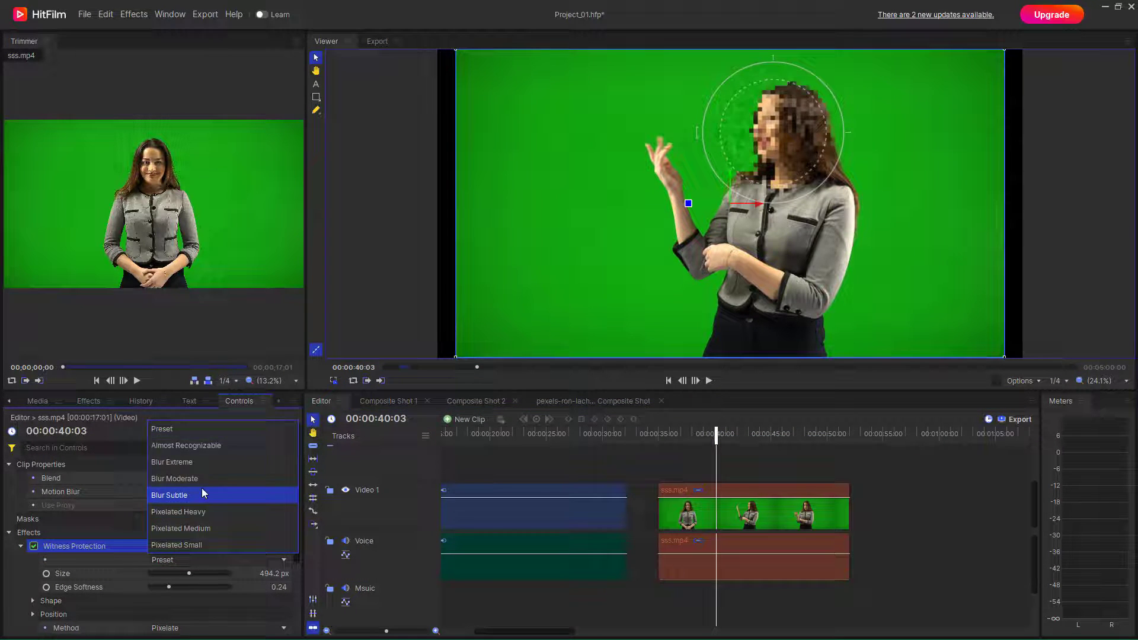
{"action": "left_click", "coordinate": [212, 445]}
{"action": "left_click_drag", "start_coordinate": [721, 112], "coordinate": [771, 110]}
{"action": "left_click", "coordinate": [284, 562]}
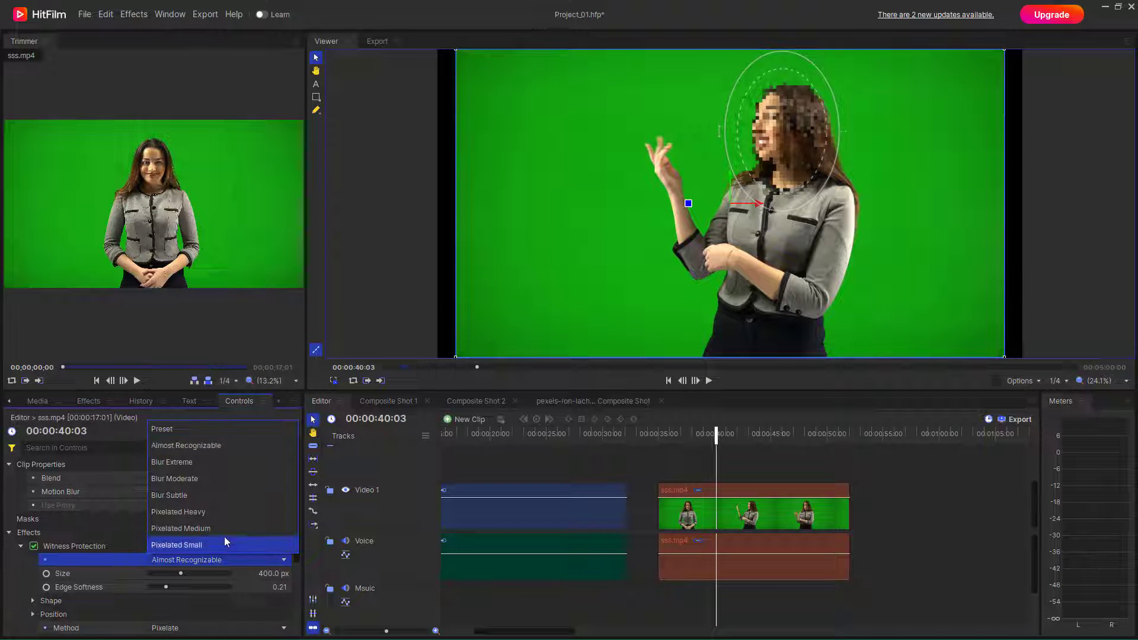
{"action": "key", "text": "Escape"}
{"action": "left_click", "coordinate": [236, 494]}
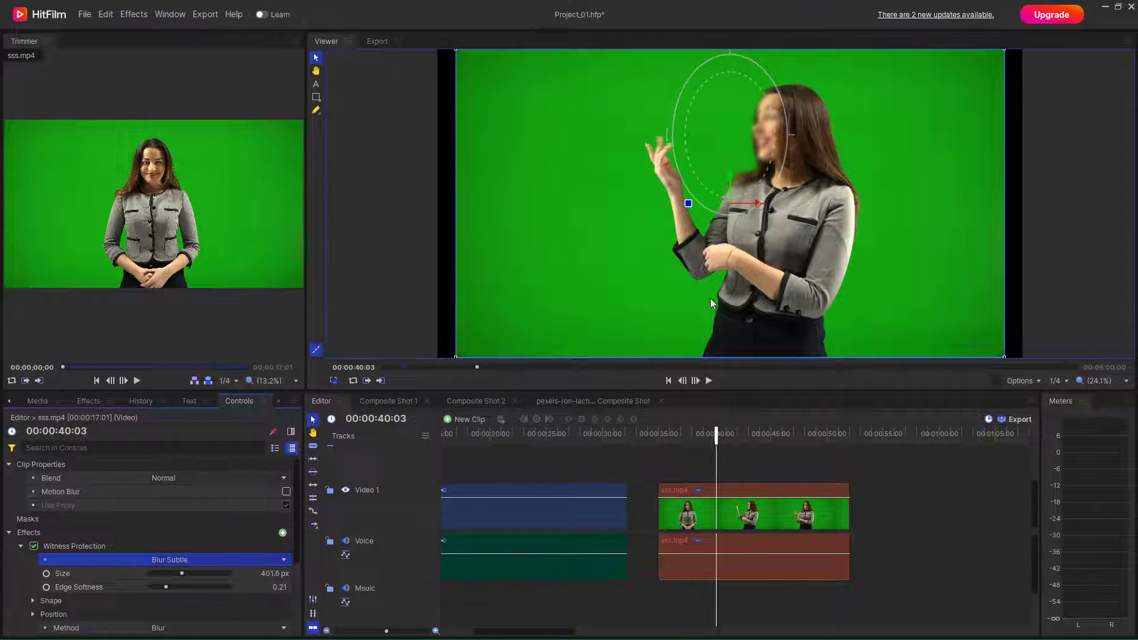
{"action": "left_click_drag", "start_coordinate": [753, 108], "coordinate": [799, 103]}
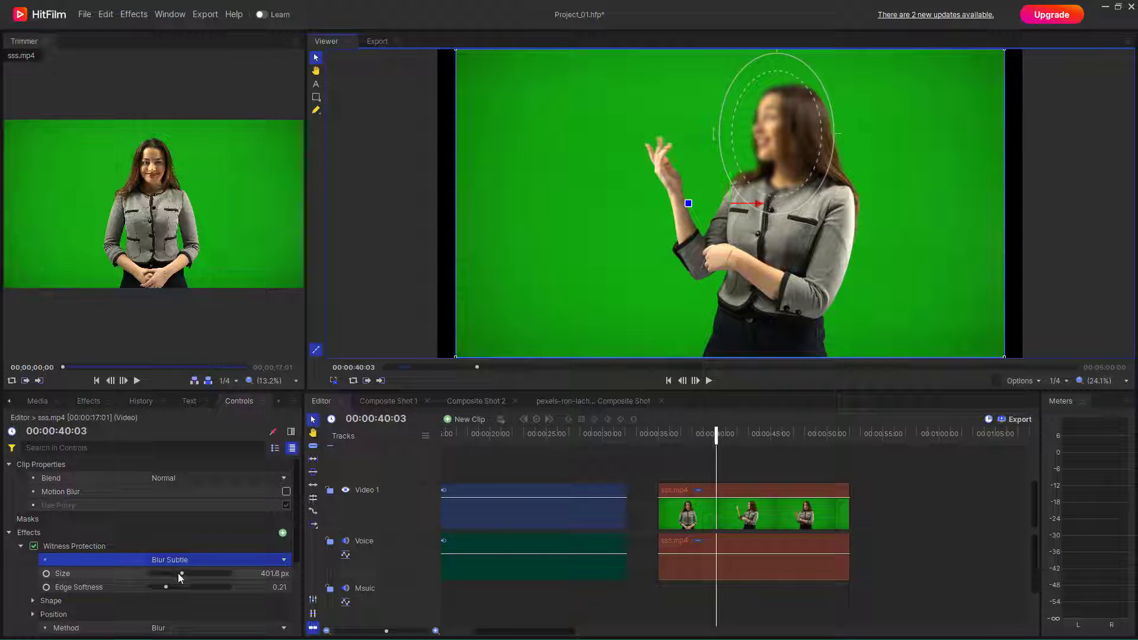
- Resize the blur to 490.5 px and stretch its shape to Scale X 1.48, Y 1.28
{"action": "mouse_move", "coordinate": [182, 574]}
{"action": "left_mouse_down"}
{"action": "mouse_move", "coordinate": [171, 588]}
{"action": "mouse_move", "coordinate": [186, 588]}
{"action": "mouse_move", "coordinate": [162, 584]}
{"action": "left_mouse_up"}
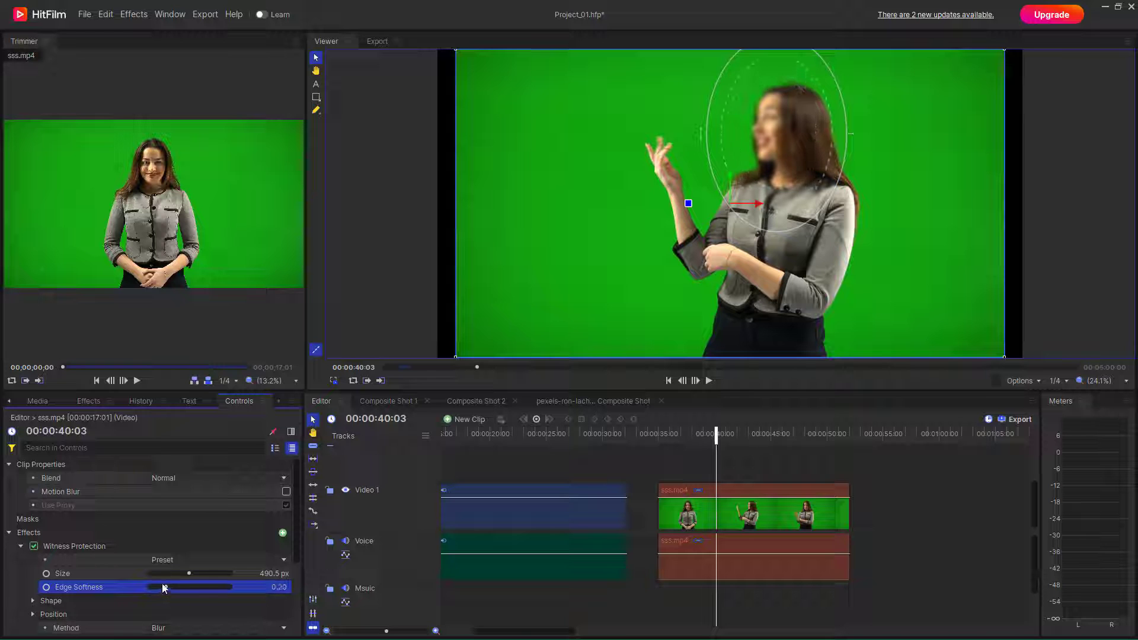
{"action": "scroll", "coordinate": [54, 597], "scroll_direction": "down", "scroll_amount": 3}
{"action": "left_click", "coordinate": [33, 512]}
{"action": "left_click_drag", "start_coordinate": [186, 525], "coordinate": [175, 604]}
- Switch the Witness Protection method from blur to Pixelate and expand its Pixelate settings
{"action": "left_click", "coordinate": [174, 600]}
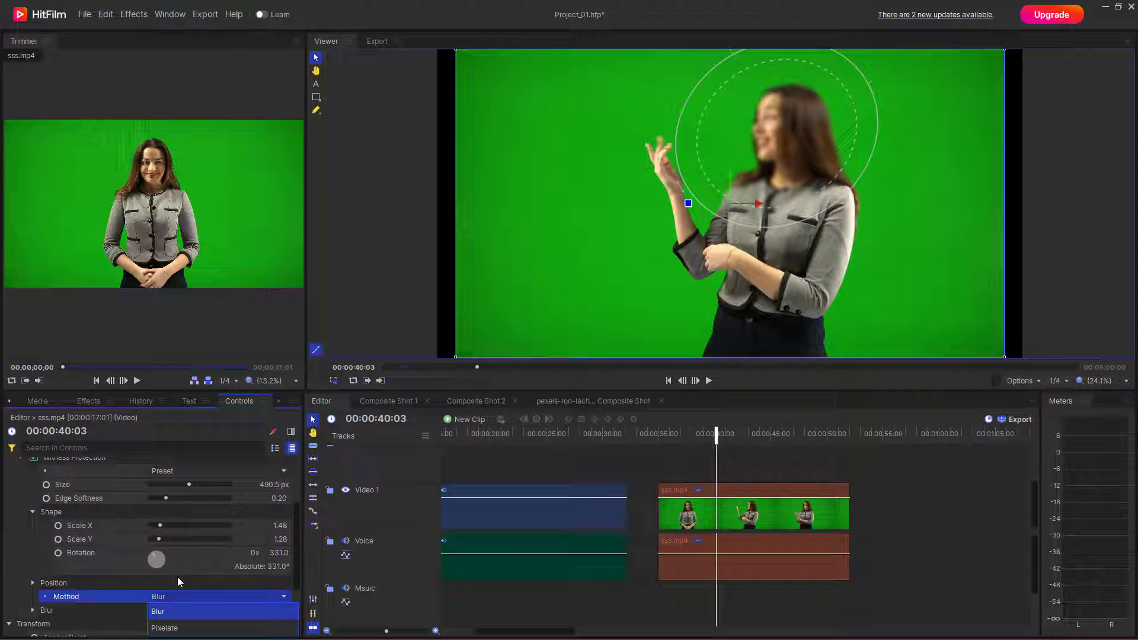
{"action": "left_click", "coordinate": [172, 633]}
{"action": "scroll", "coordinate": [109, 610], "scroll_direction": "down", "scroll_amount": 2}
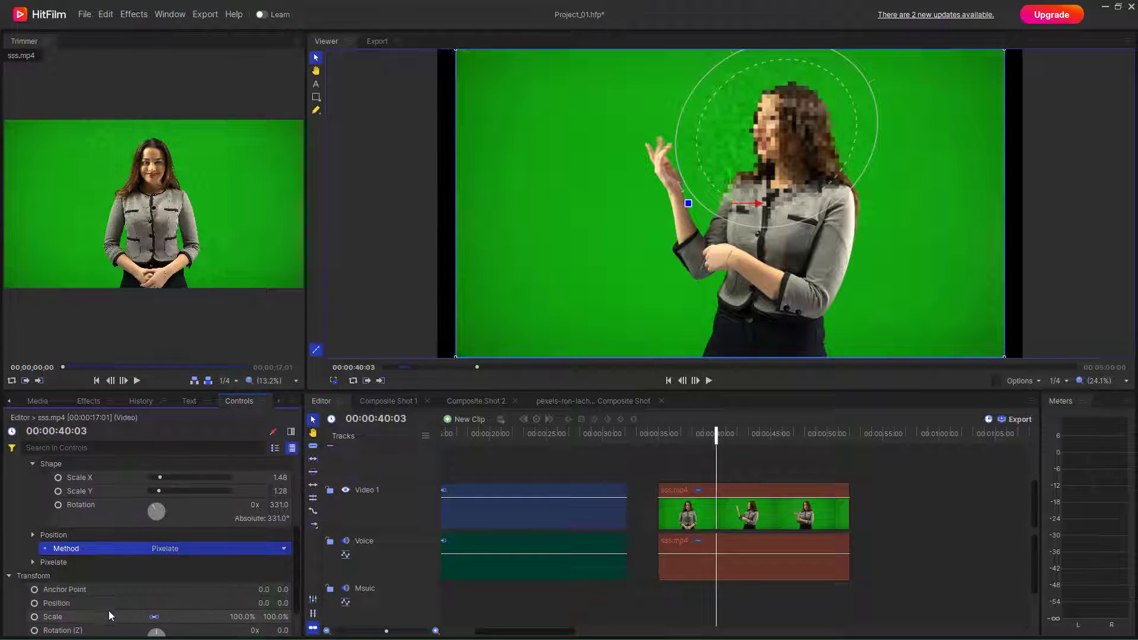
{"action": "left_click", "coordinate": [33, 562]}
- Set Block Size to 42.58 px and Randomize Source to 280 %, centring the circle over her face
{"action": "left_click_drag", "start_coordinate": [167, 576], "coordinate": [245, 592]}
{"action": "left_click_drag", "start_coordinate": [165, 592], "coordinate": [193, 593]}
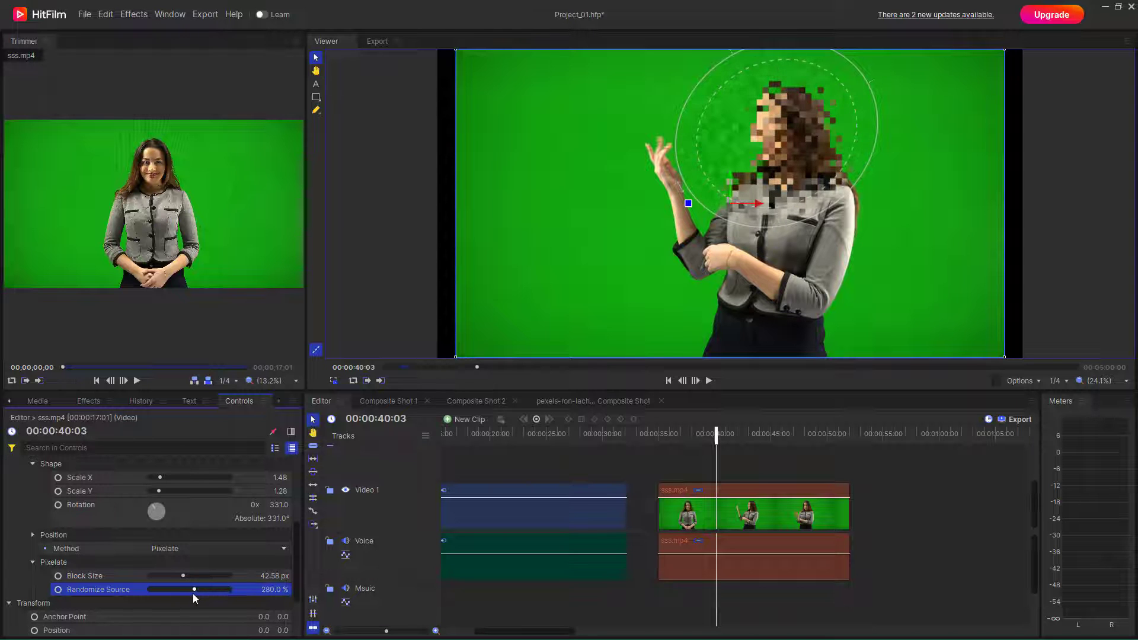
{"action": "left_click_drag", "start_coordinate": [752, 134], "coordinate": [785, 112]}
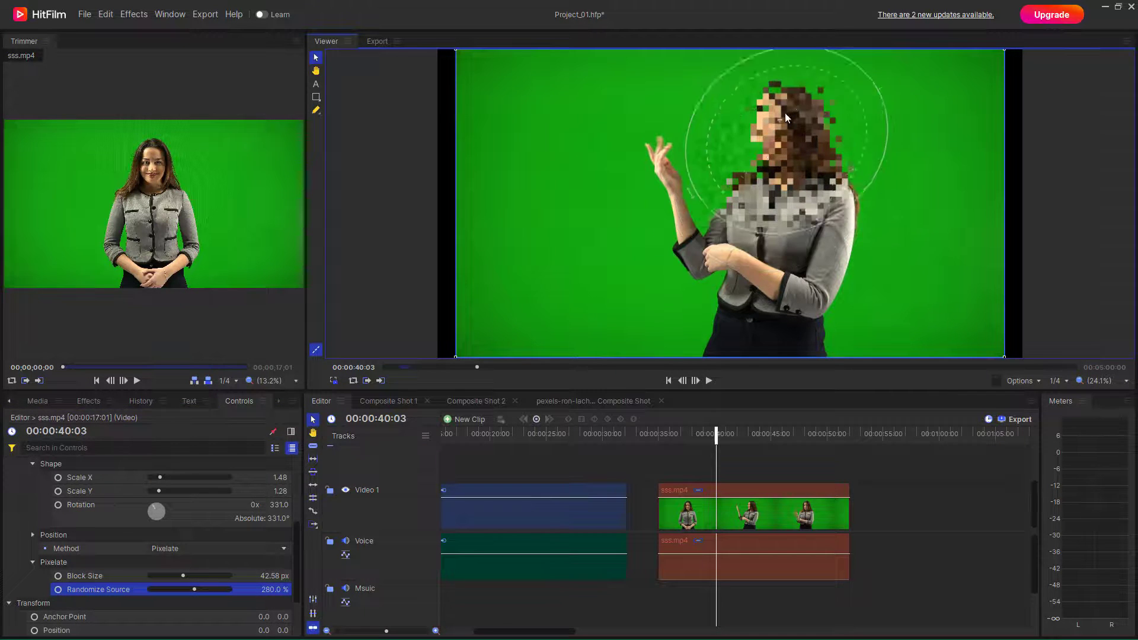
{"action": "left_click", "coordinate": [247, 549]}
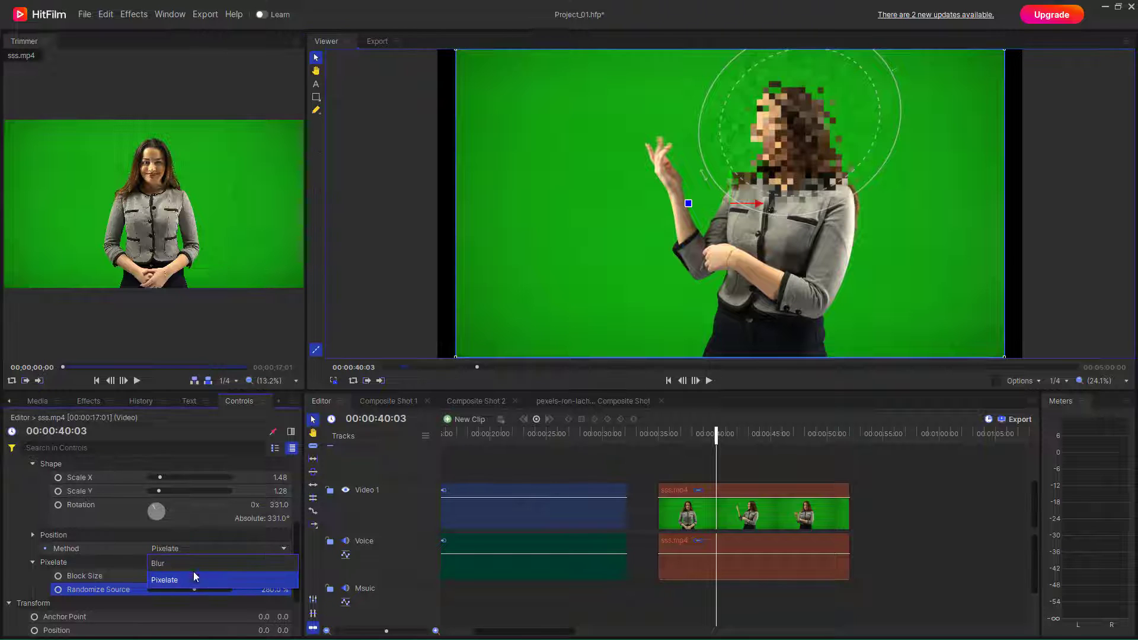
- Try the Blur method with a larger Radius to heavily blur the face
{"action": "left_click", "coordinate": [190, 564]}
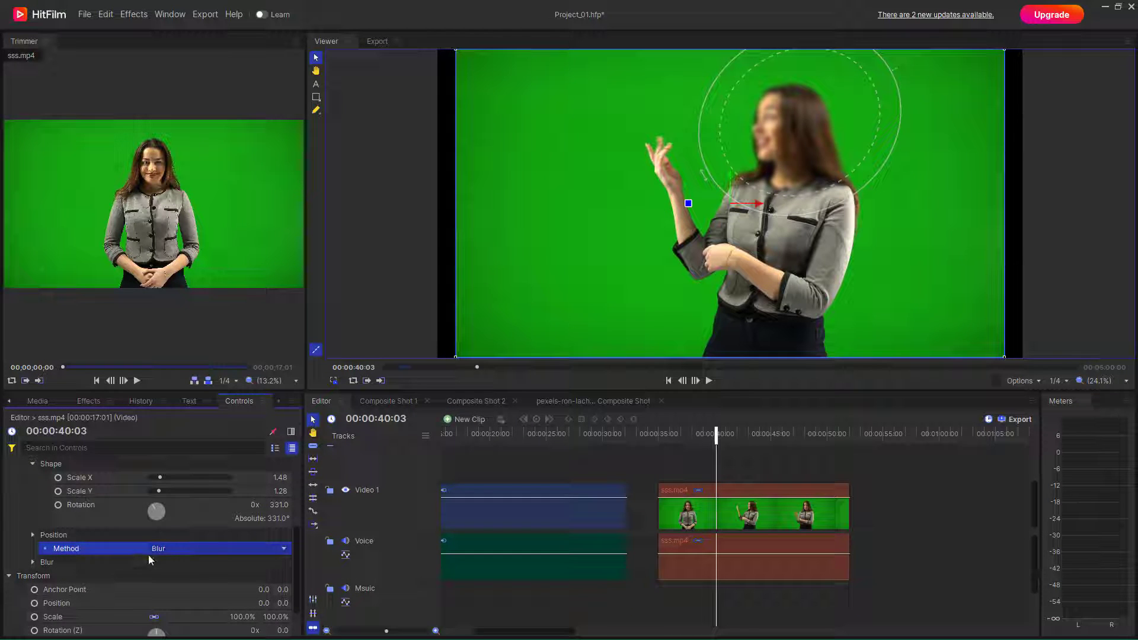
{"action": "left_click", "coordinate": [33, 563]}
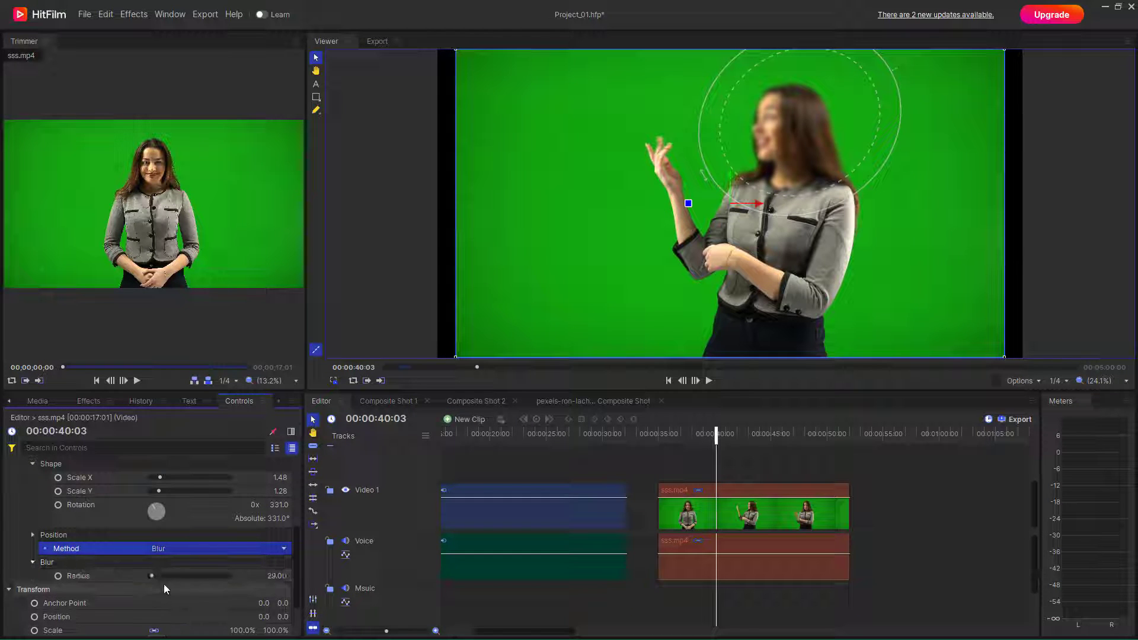
{"action": "left_click_drag", "start_coordinate": [152, 576], "coordinate": [180, 576]}
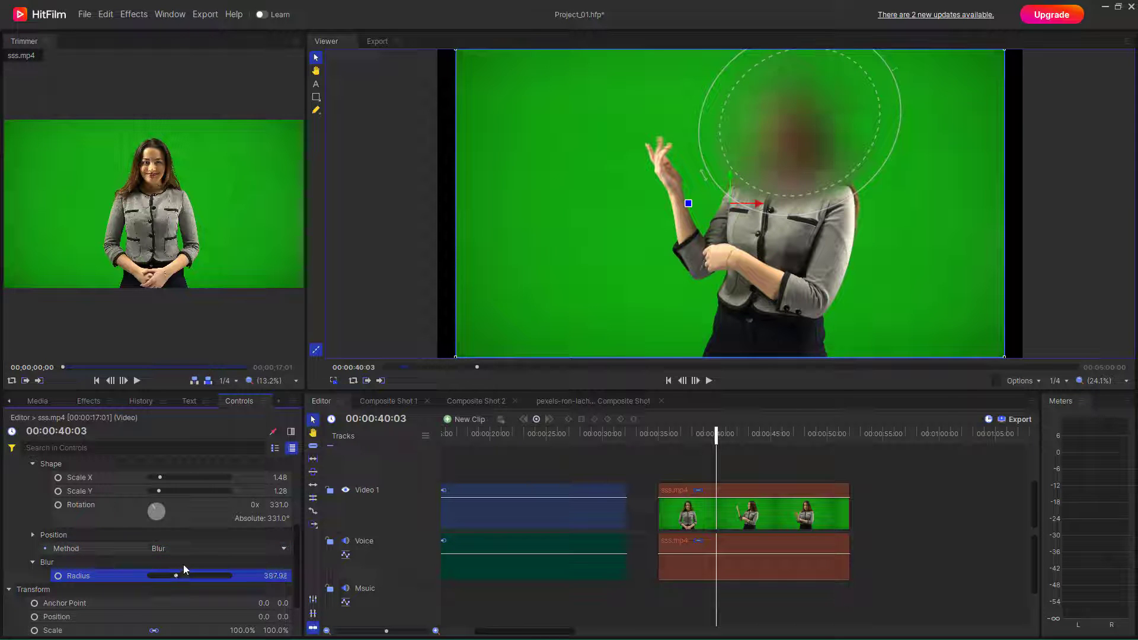
- Return to Pixelate, raise Randomize Source to 500 %, and nudge the circle onto her face
{"action": "left_click", "coordinate": [177, 548]}
{"action": "left_click", "coordinate": [189, 565]}
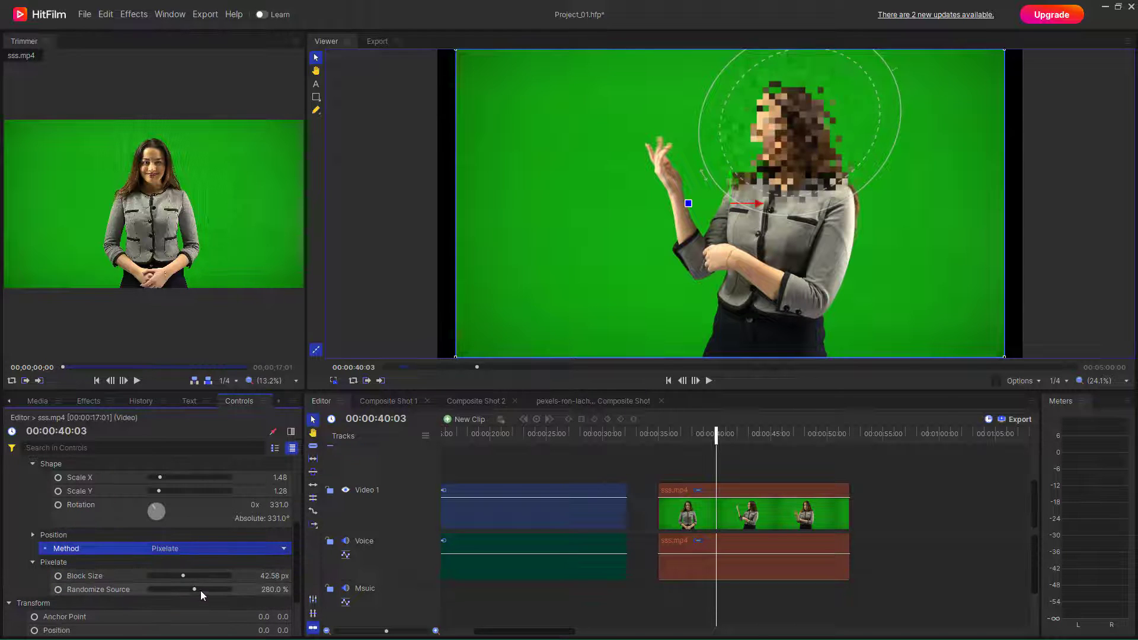
{"action": "left_click_drag", "start_coordinate": [200, 591], "coordinate": [293, 584]}
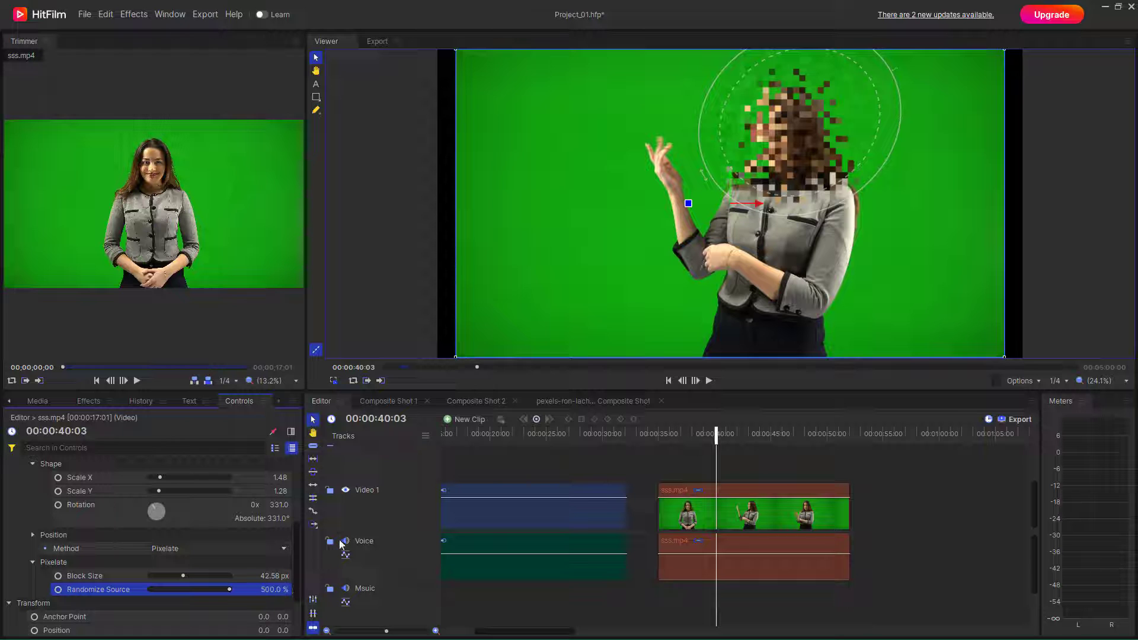
{"action": "mouse_move", "coordinate": [819, 117]}
{"action": "left_mouse_down"}
{"action": "mouse_move", "coordinate": [699, 158]}
{"action": "mouse_move", "coordinate": [815, 129]}
{"action": "left_mouse_up"}
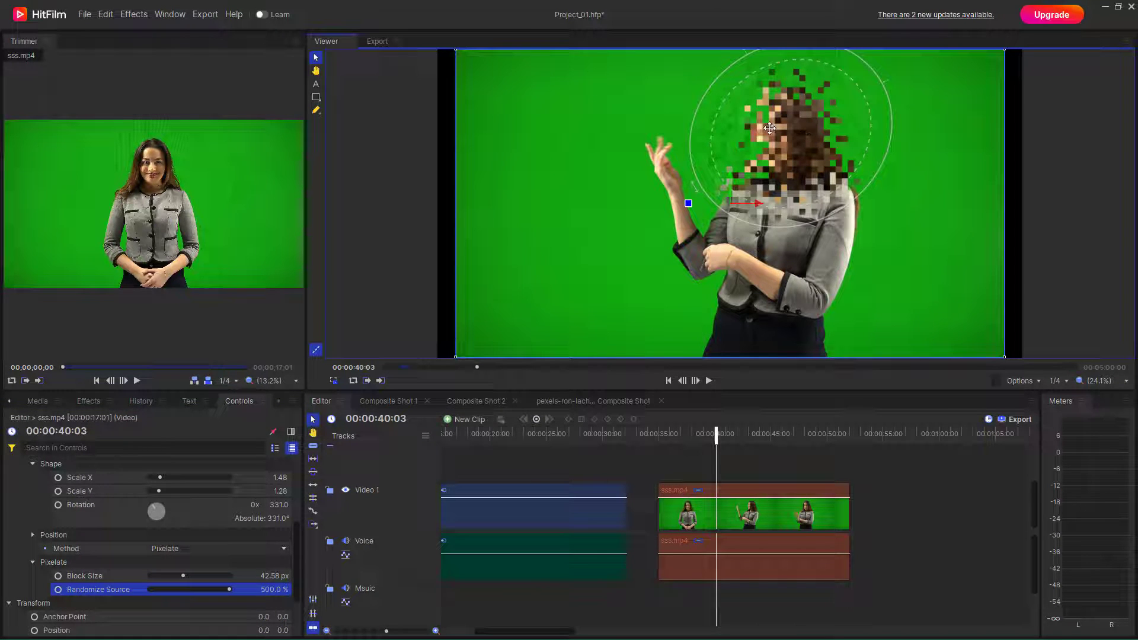